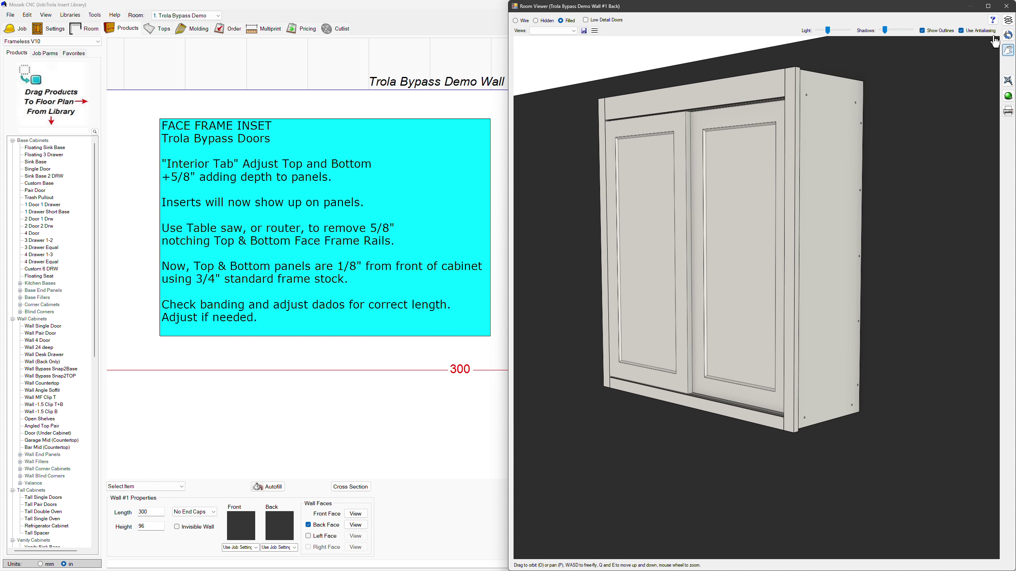
Step: Inspect the face-frame cabinet with bypass doors from several angles in the 3D room view and close the view
click(1007, 35)
drag(913, 98, 642, 489)
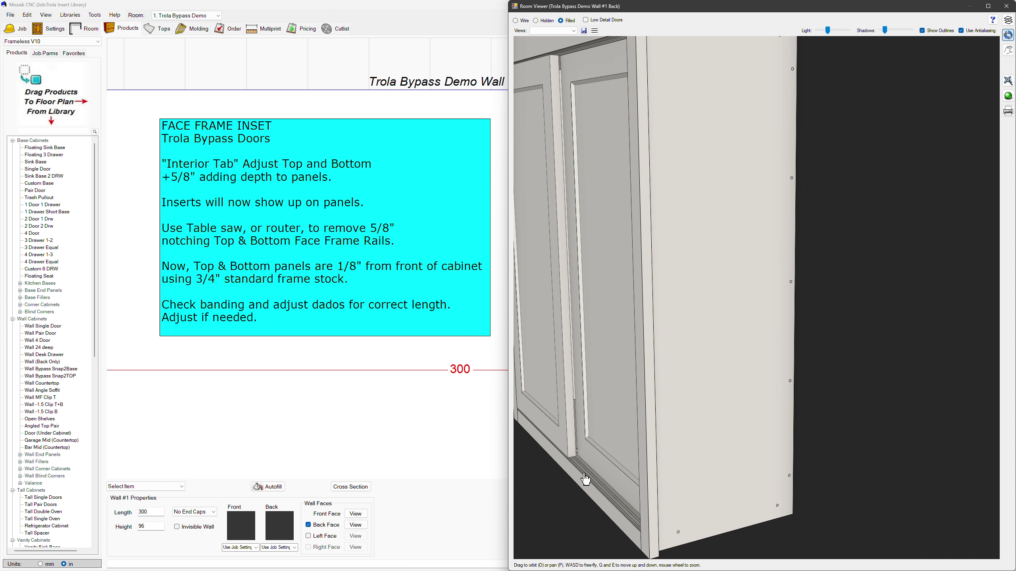
scroll(661, 279, down, 5)
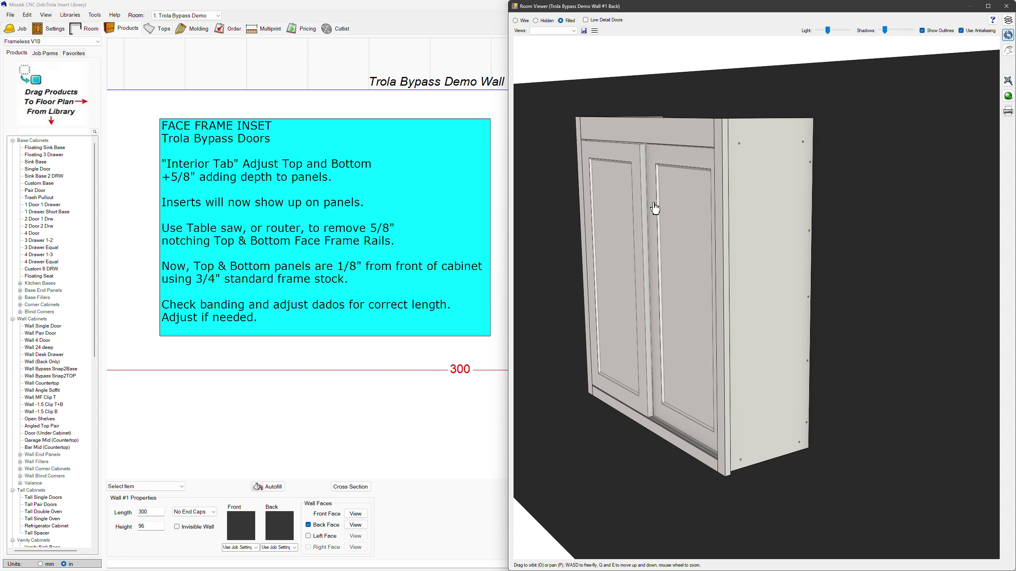
scroll(679, 430, up, 1)
scroll(679, 429, down, 3)
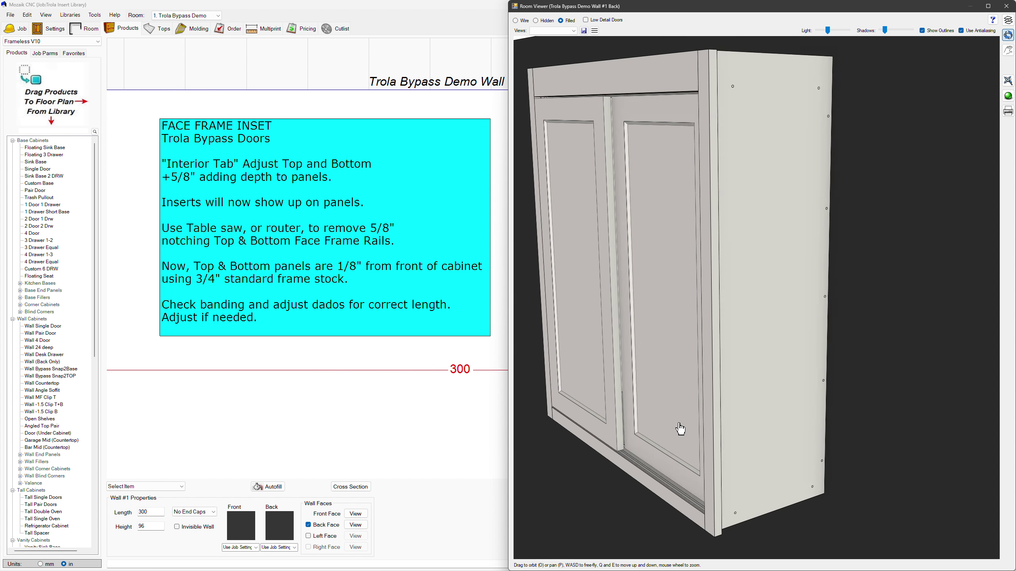
click(1006, 6)
scroll(676, 225, up, 2)
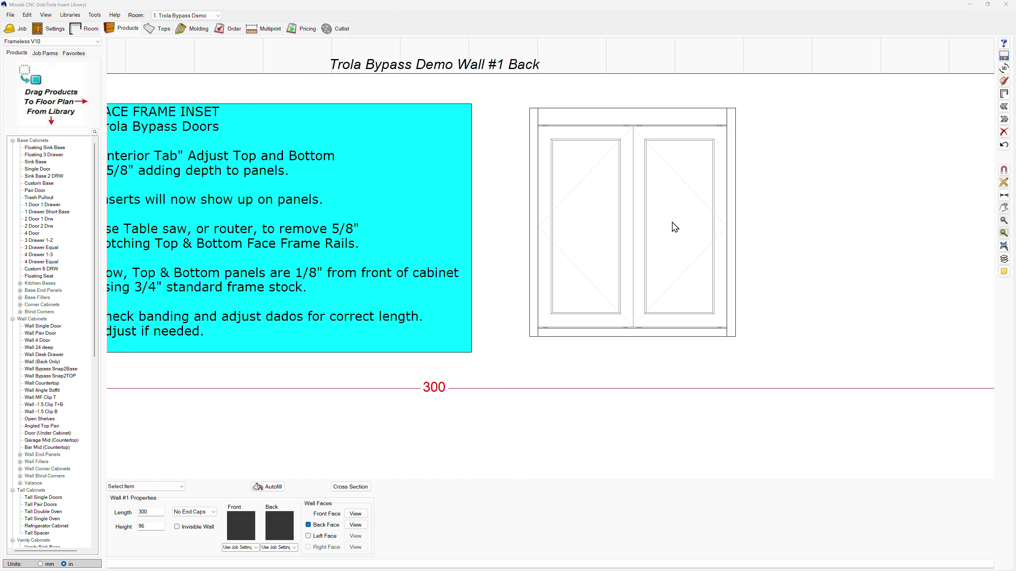
double_click(674, 221)
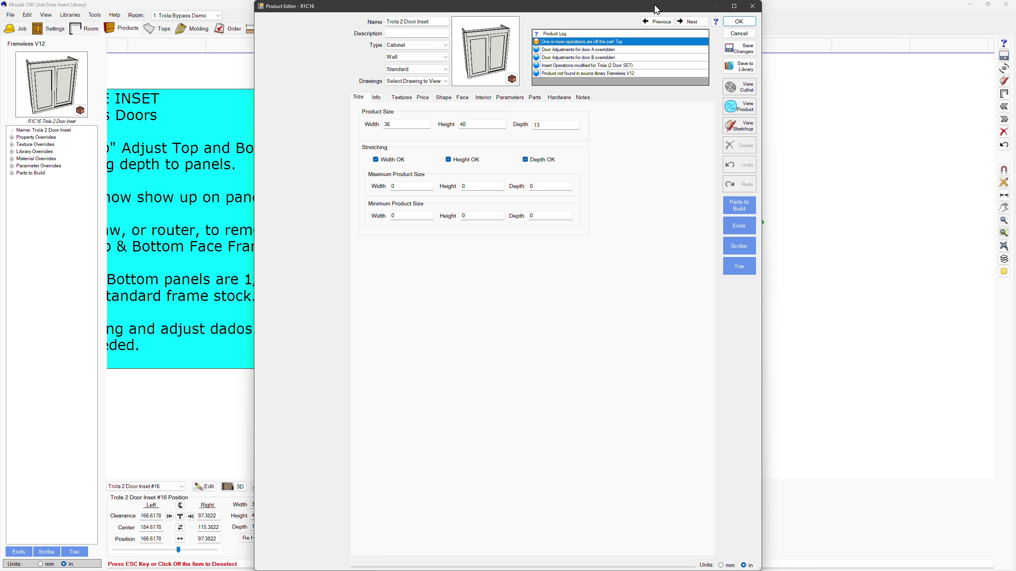
drag(655, 6, 427, 13)
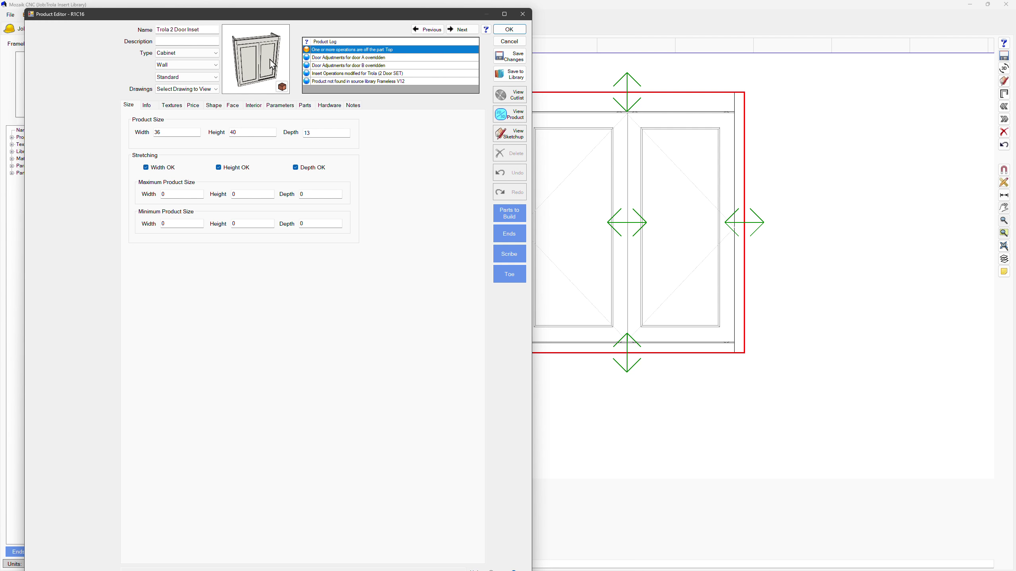
click(509, 29)
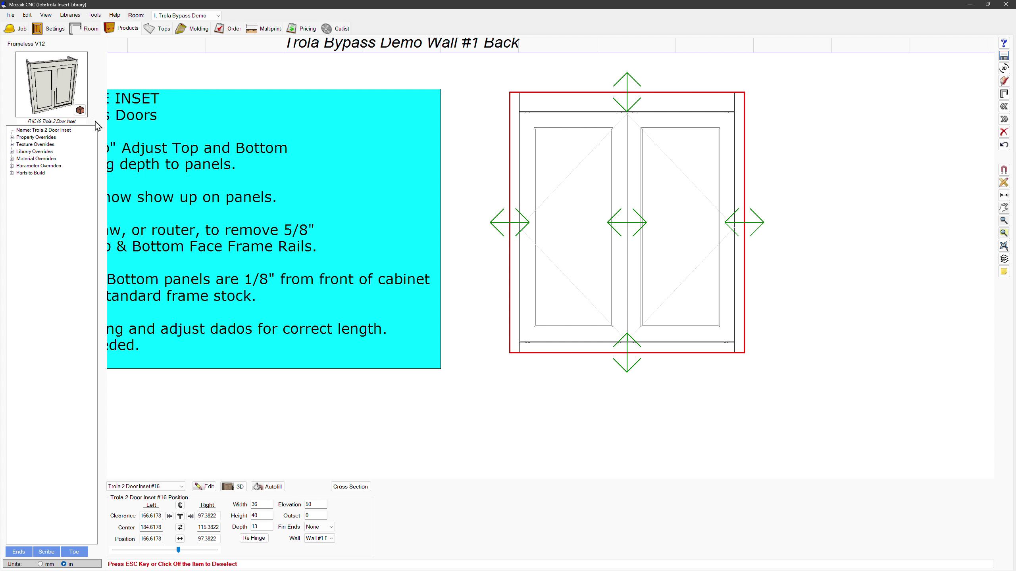
key(Escape)
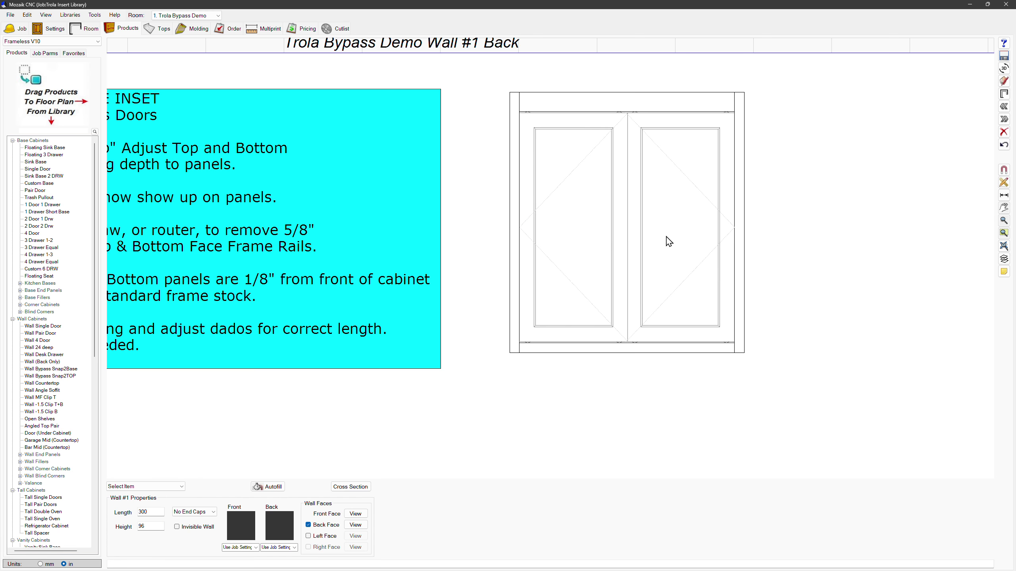
Step: Open the Trola 2 Door Inset cabinet for editing and review its face layout
right_click(664, 236)
click(681, 243)
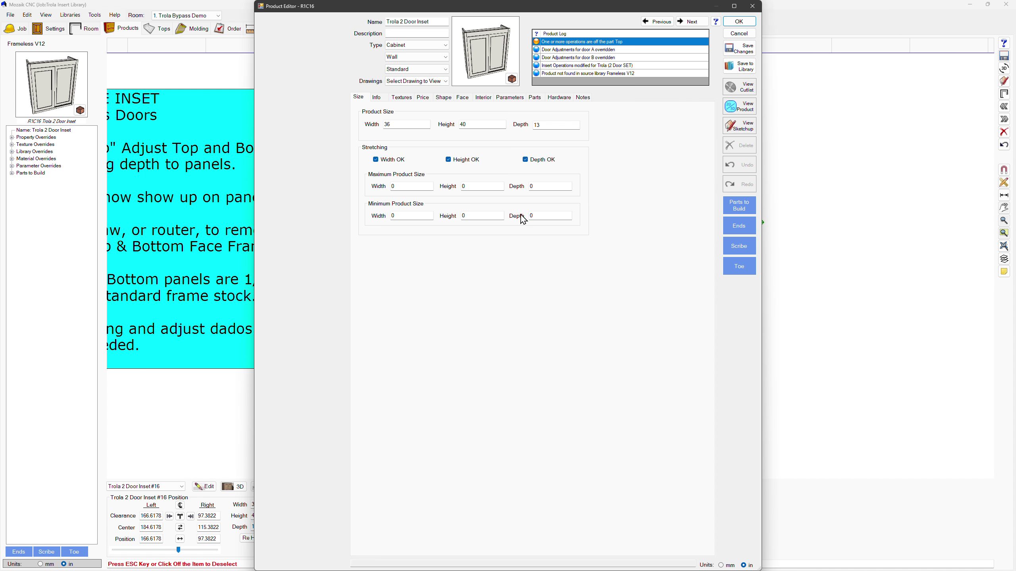
click(463, 97)
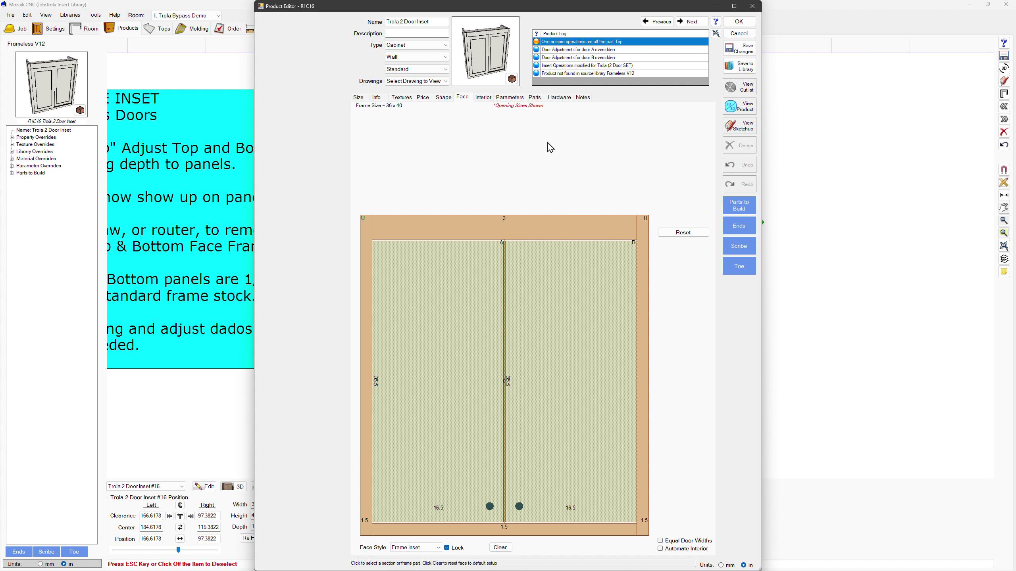
Step: Select the case top in the cabinet's interior and review the depth adjustments of the case top and bottom
click(483, 97)
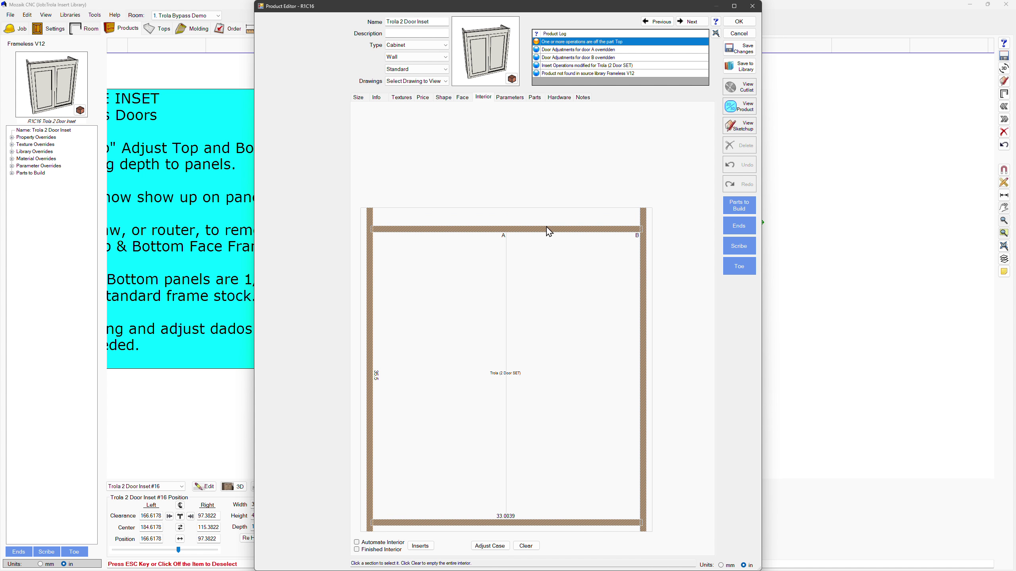
click(564, 232)
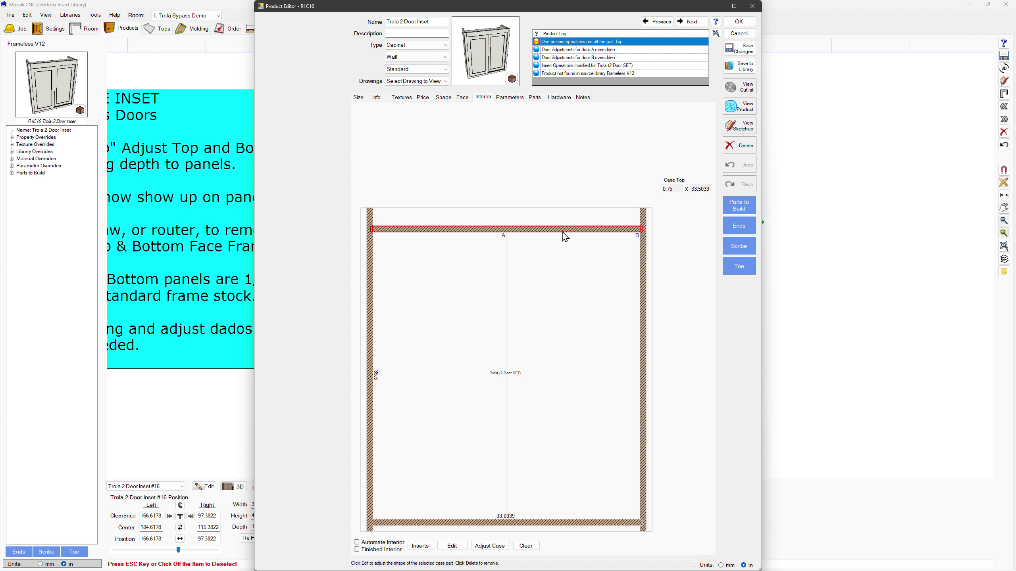
click(505, 544)
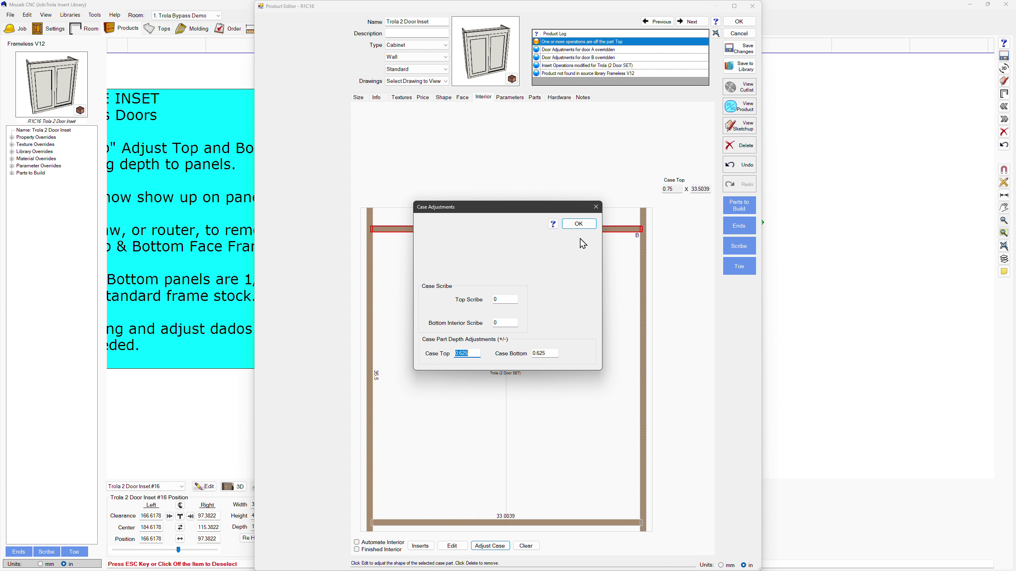
click(579, 224)
Step: Examine the grooves in the top and bottom panels beneath the doors in the product's right-side wireframe view
drag(617, 16, 426, 25)
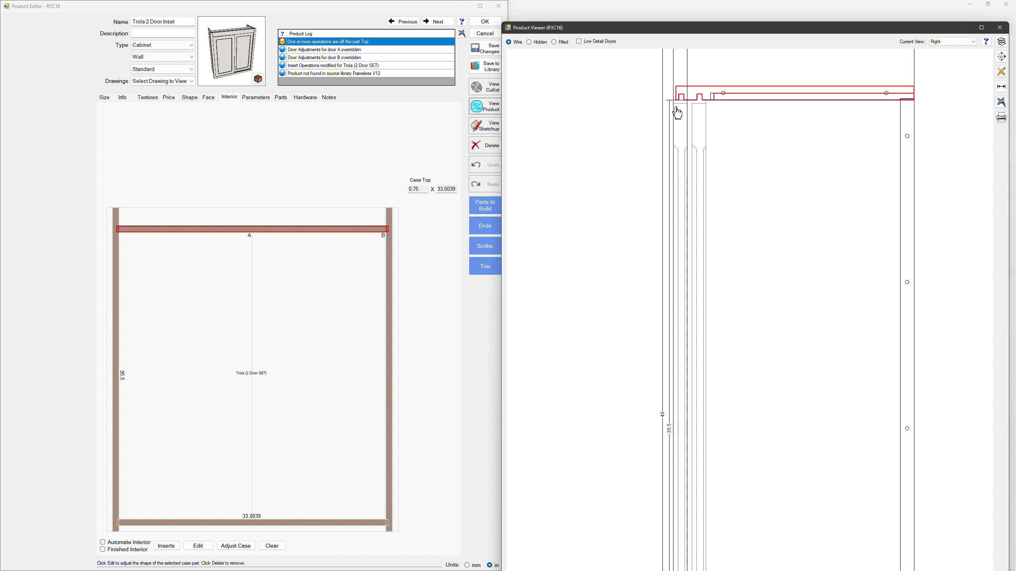
scroll(680, 105, up, 3)
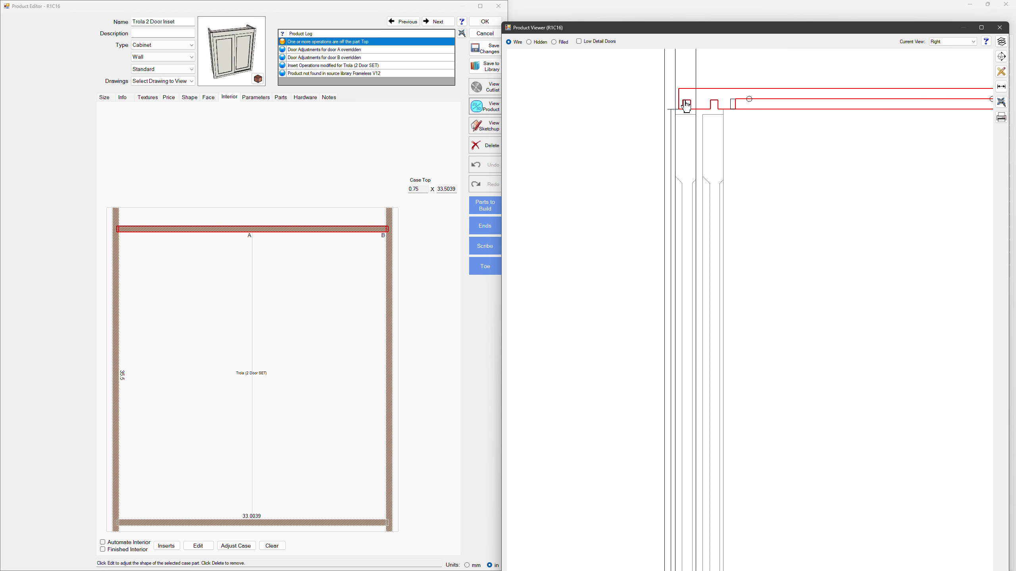
scroll(682, 108, down, 5)
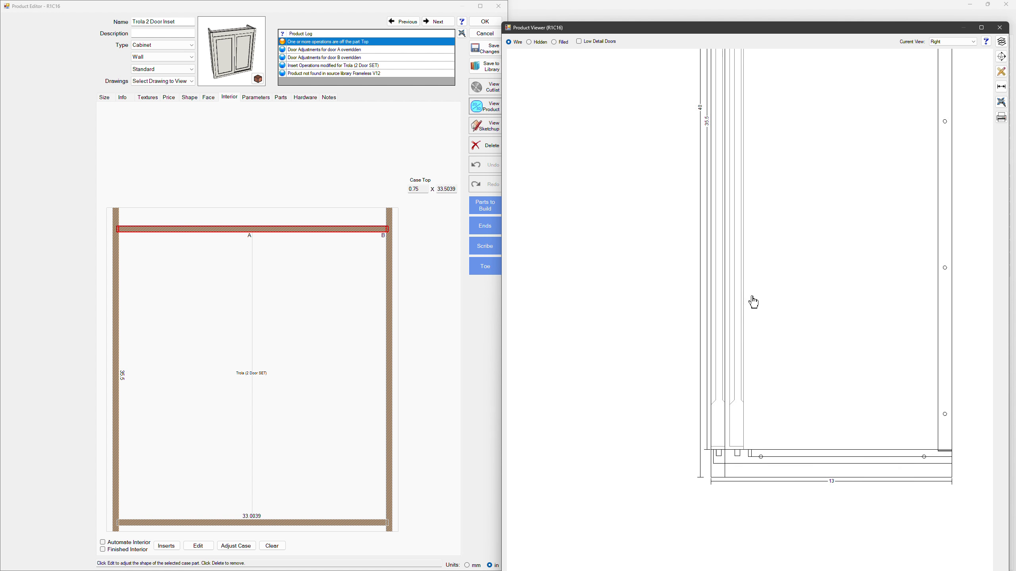
scroll(737, 363, up, 5)
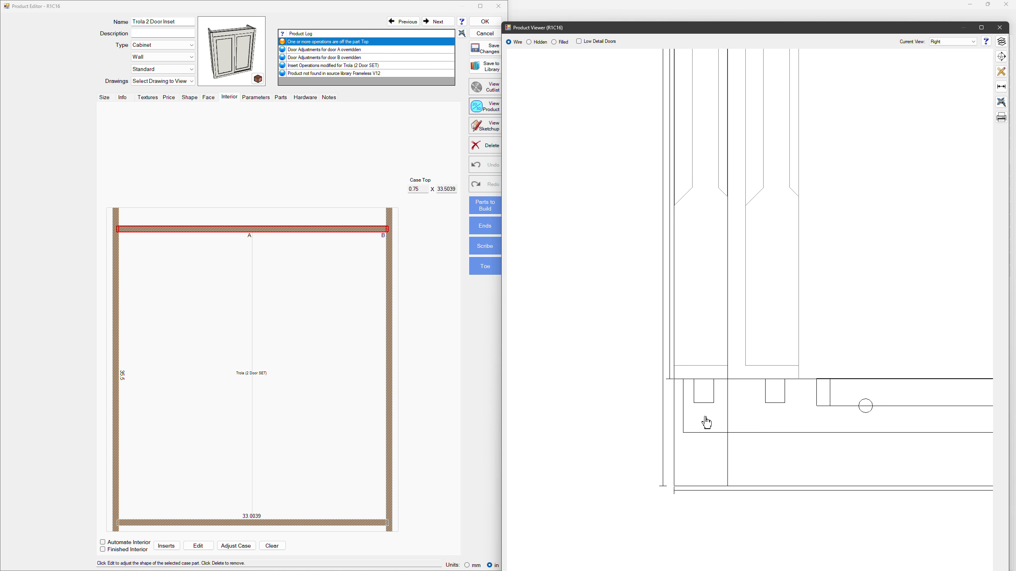
scroll(707, 422, down, 3)
scroll(710, 423, down, 2)
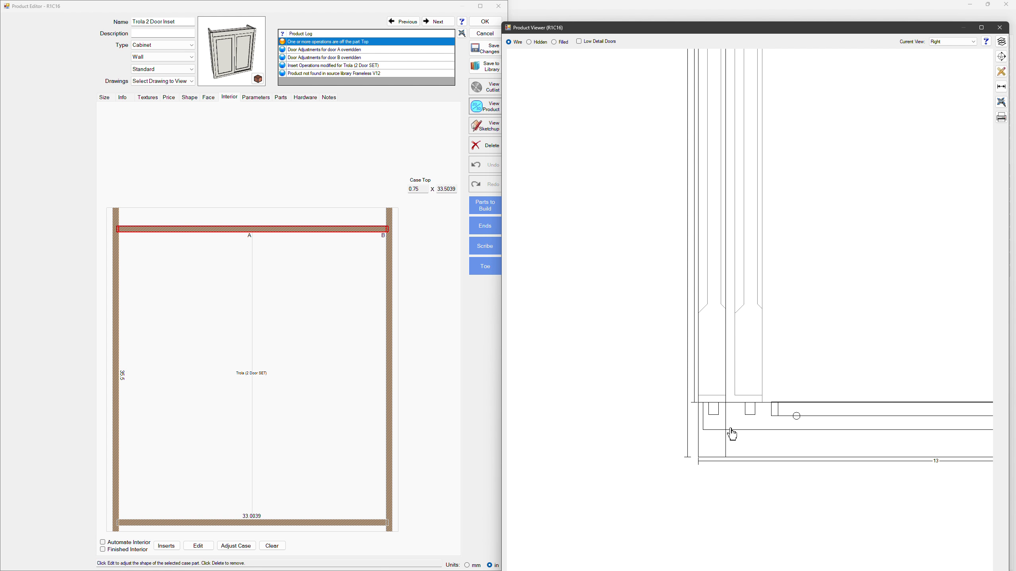
scroll(777, 335, down, 3)
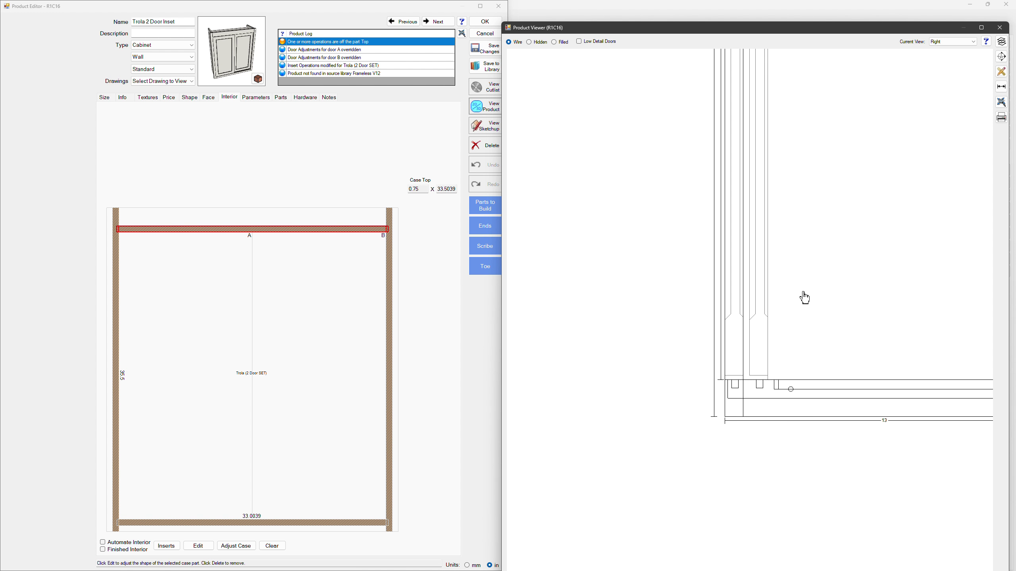
Step: Check the top panel against the upper face frame rail in the side view and close the product viewer
drag(822, 267, 816, 311)
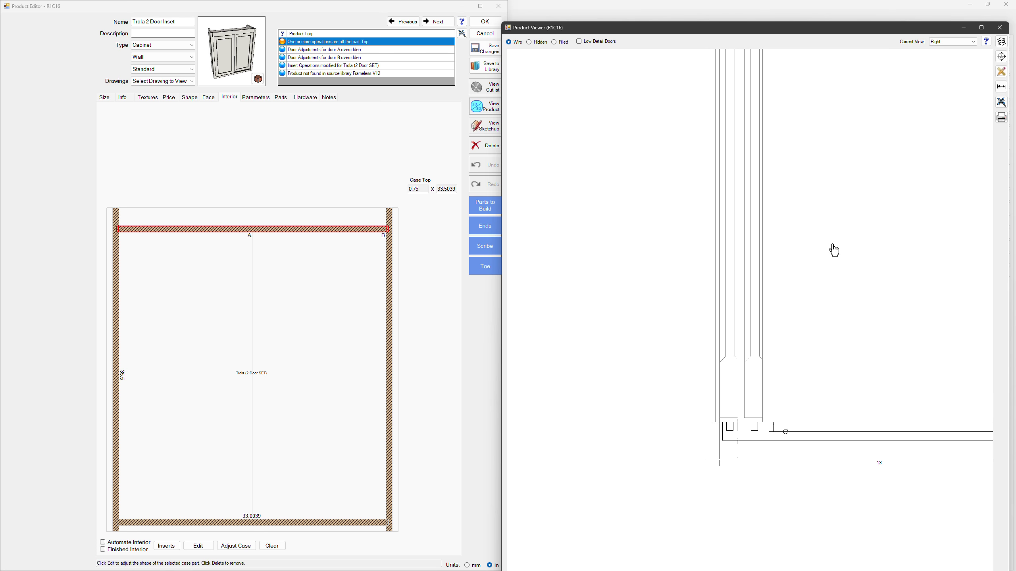
scroll(832, 249, down, 3)
drag(836, 227, 816, 372)
scroll(807, 238, down, 1)
drag(807, 237, 798, 305)
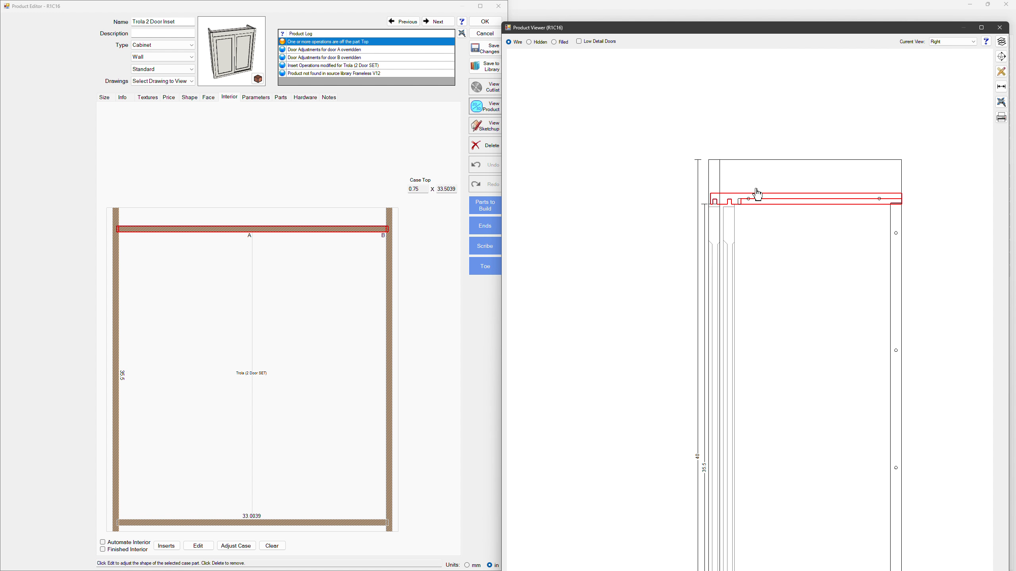
click(1000, 31)
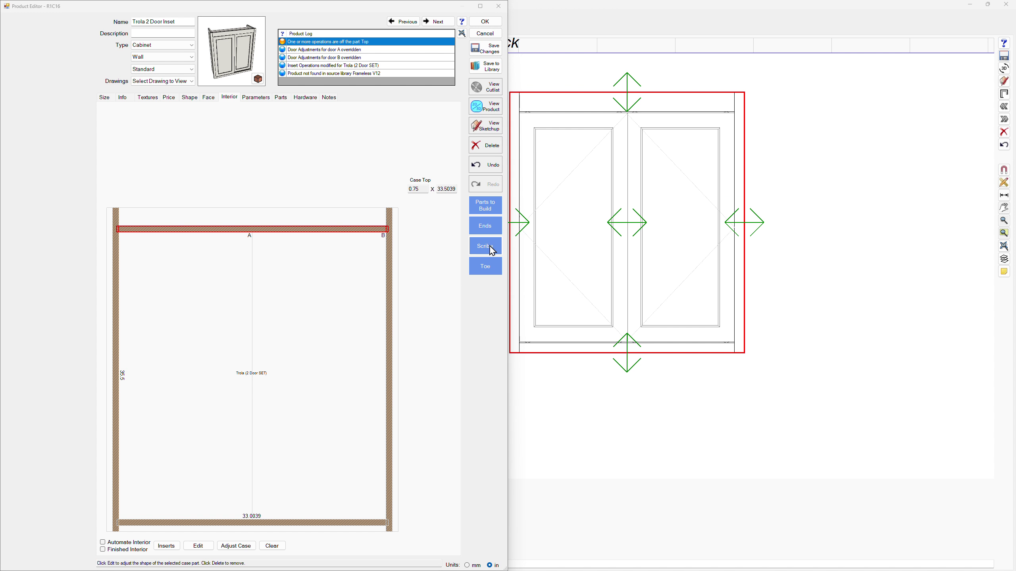
Step: Review the cabinet's scribe settings and its product parameter overrides
click(488, 245)
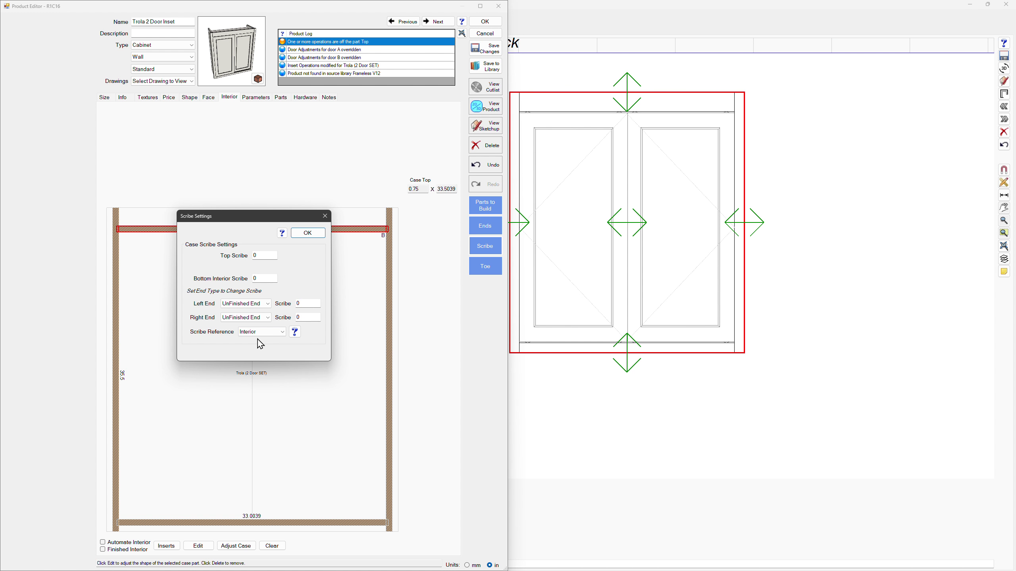
click(310, 234)
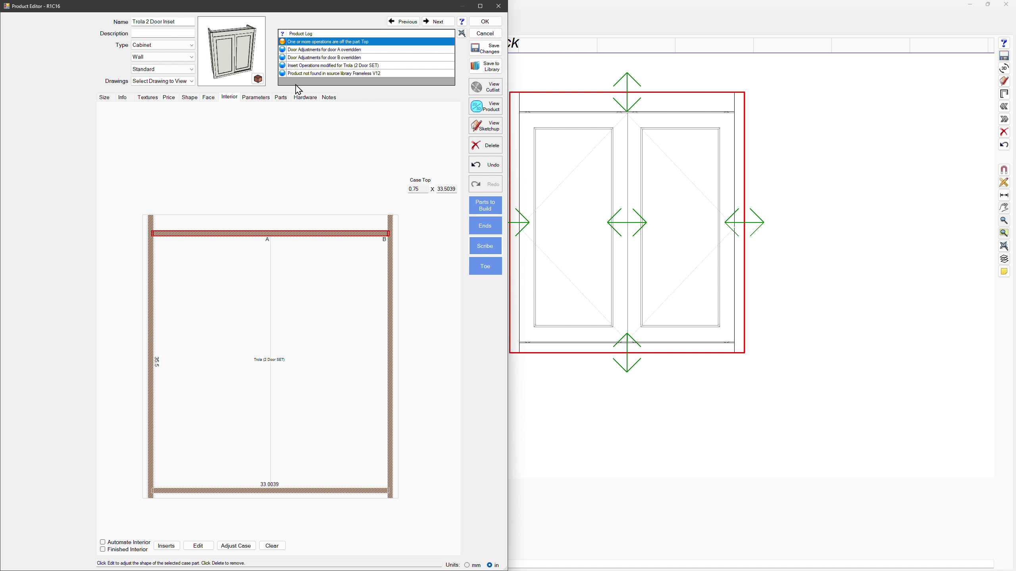
click(256, 97)
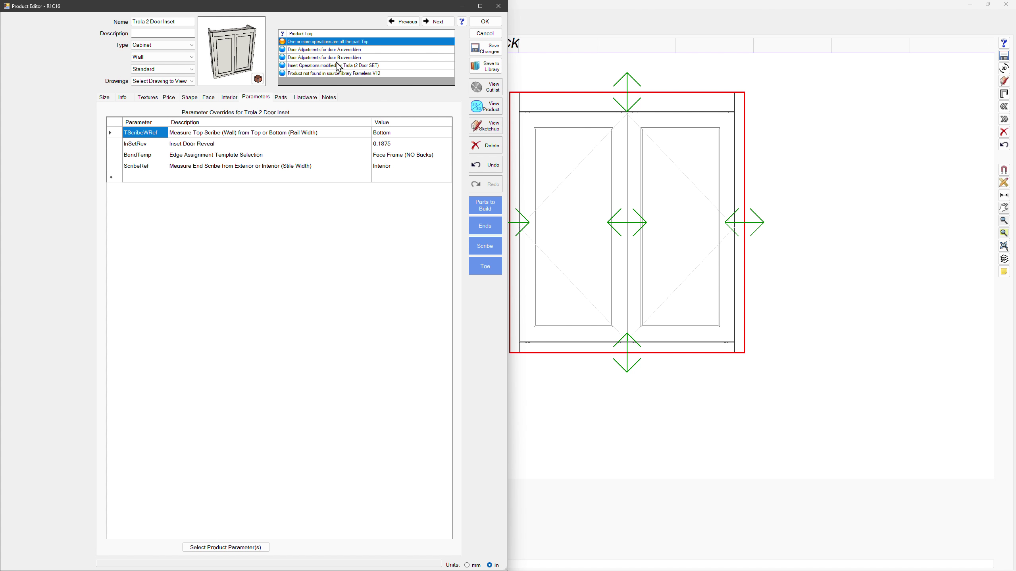
Step: Select the interior opening holding the Trola (2 Door SET) insert and view the cabinet in a perspective wireframe
click(229, 98)
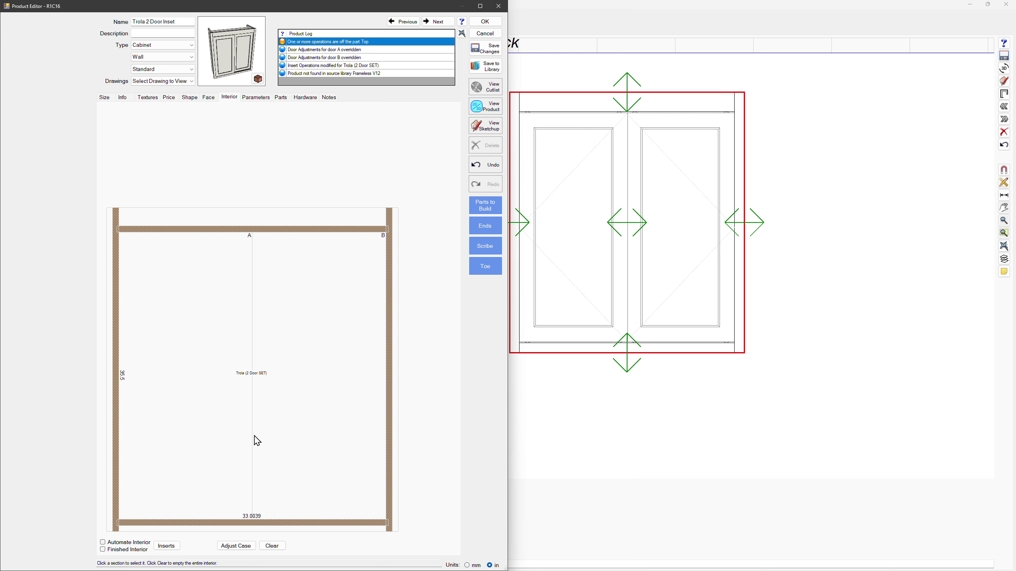
click(237, 487)
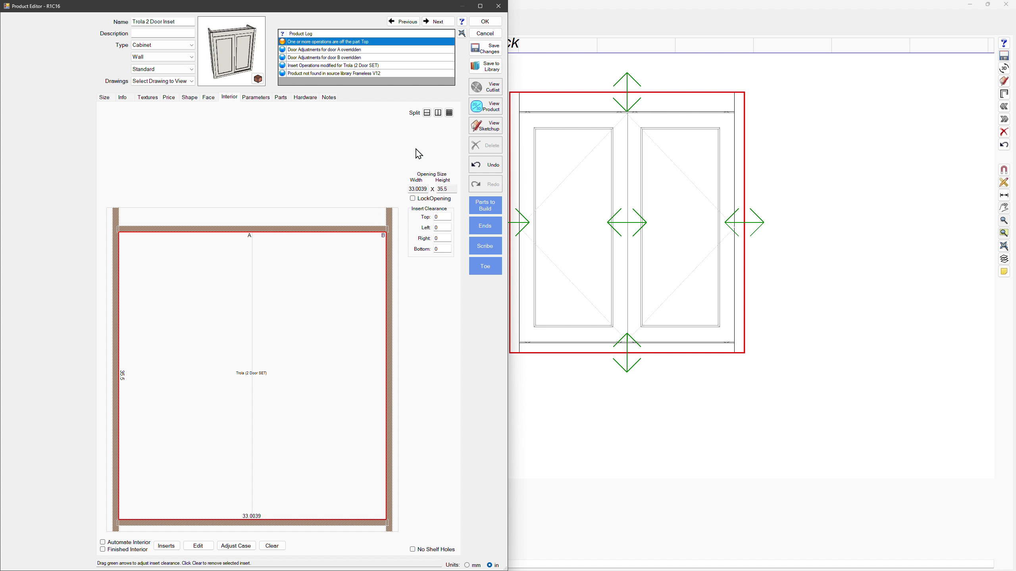
click(483, 108)
drag(836, 233, 850, 236)
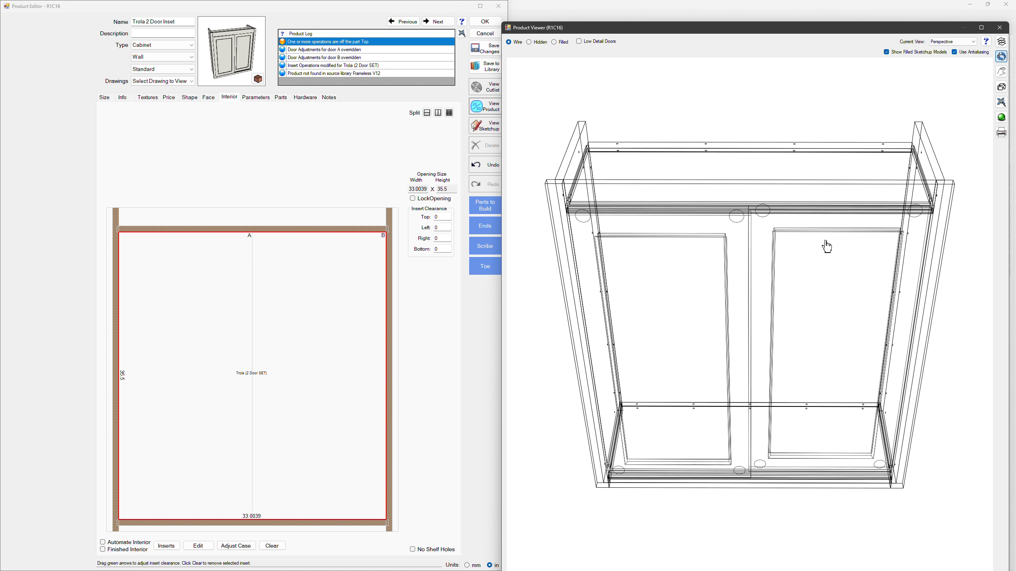
Step: Open the operations of the Top part from the parts list and examine its grooves, holes and front notches
click(284, 99)
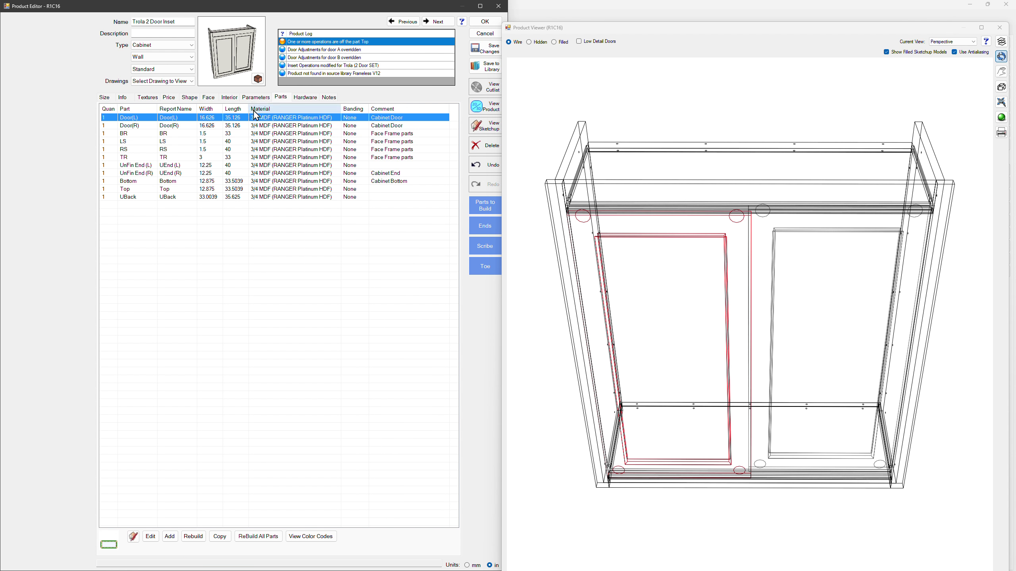
click(145, 189)
double_click(146, 193)
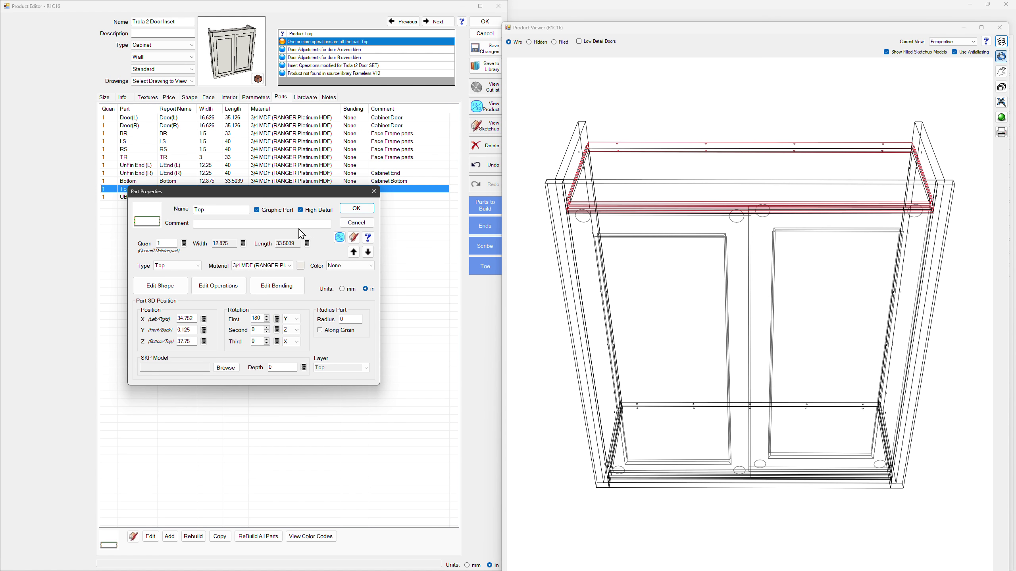
click(219, 285)
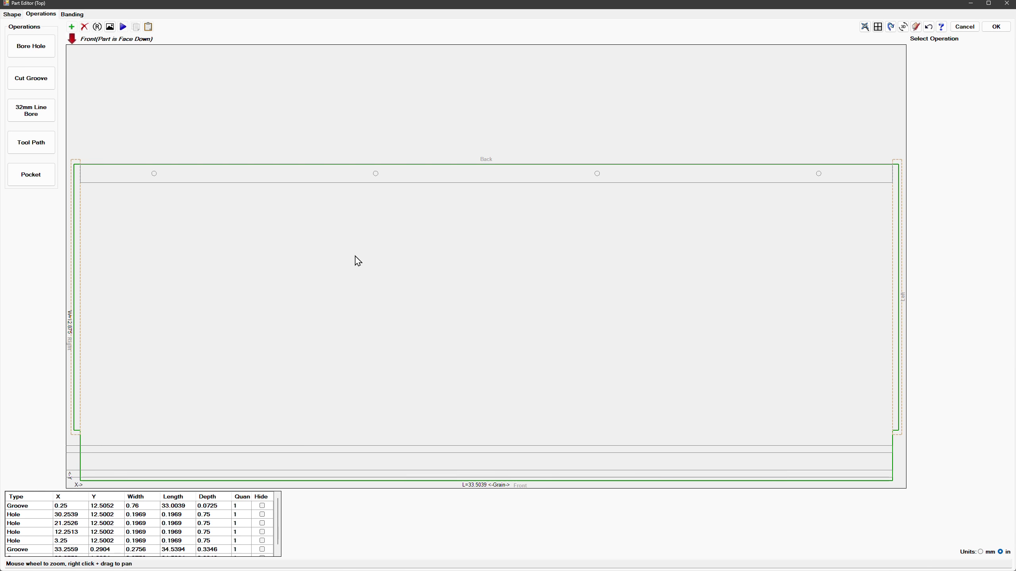
scroll(615, 300, down, 1)
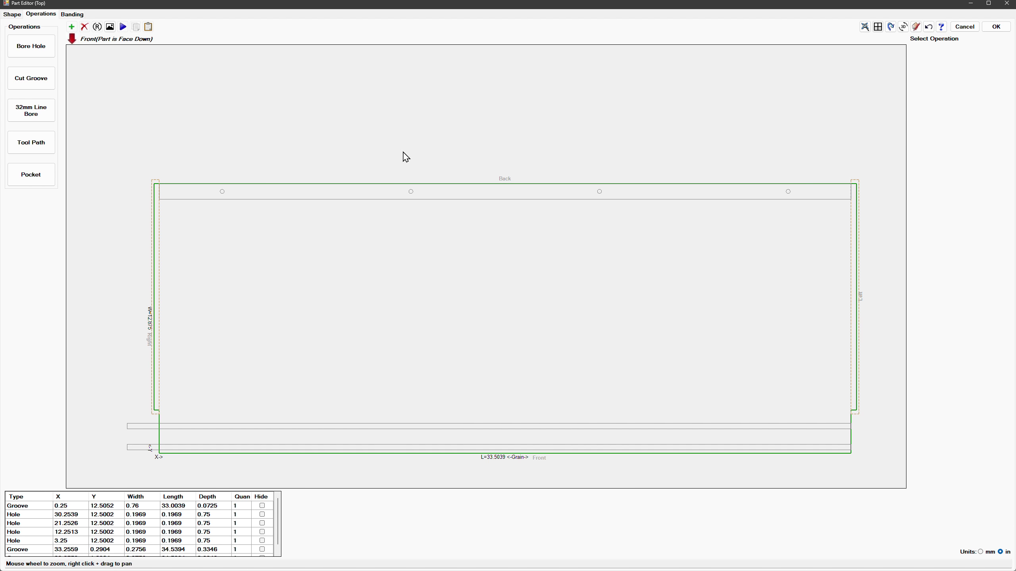
scroll(407, 120, down, 1)
right_drag(407, 137, 409, 123)
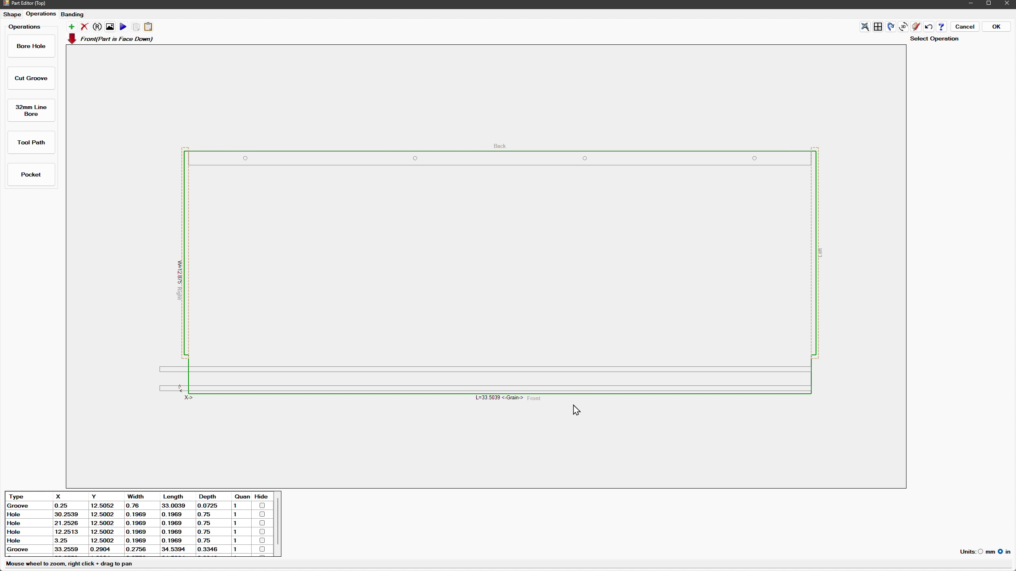
Step: Inspect the machined Top part in an enlarged 3D part view and close the view
click(903, 27)
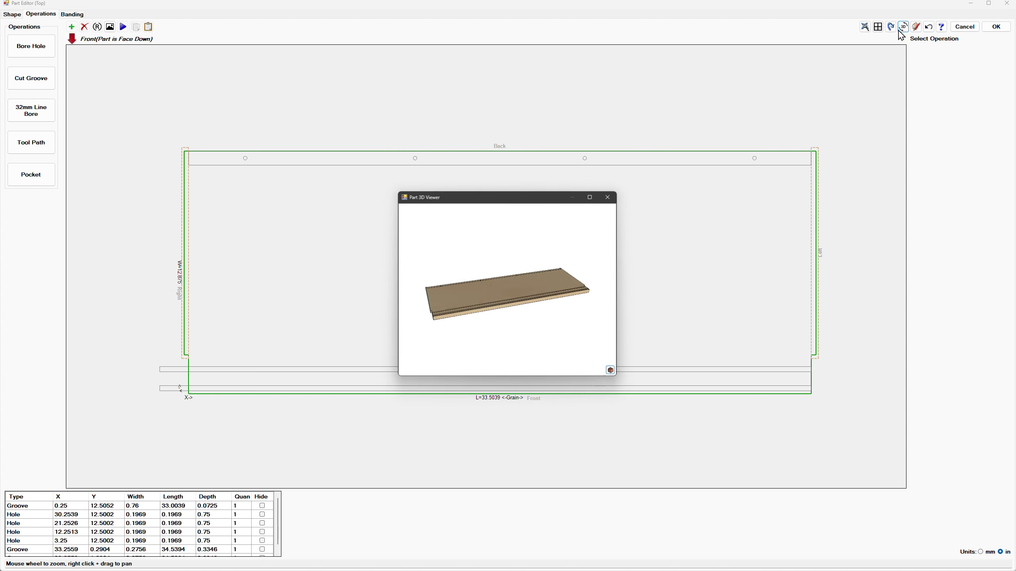
click(592, 196)
mouse_move(595, 228)
mouse_down()
mouse_move(622, 227)
mouse_move(592, 229)
mouse_up()
click(1005, 4)
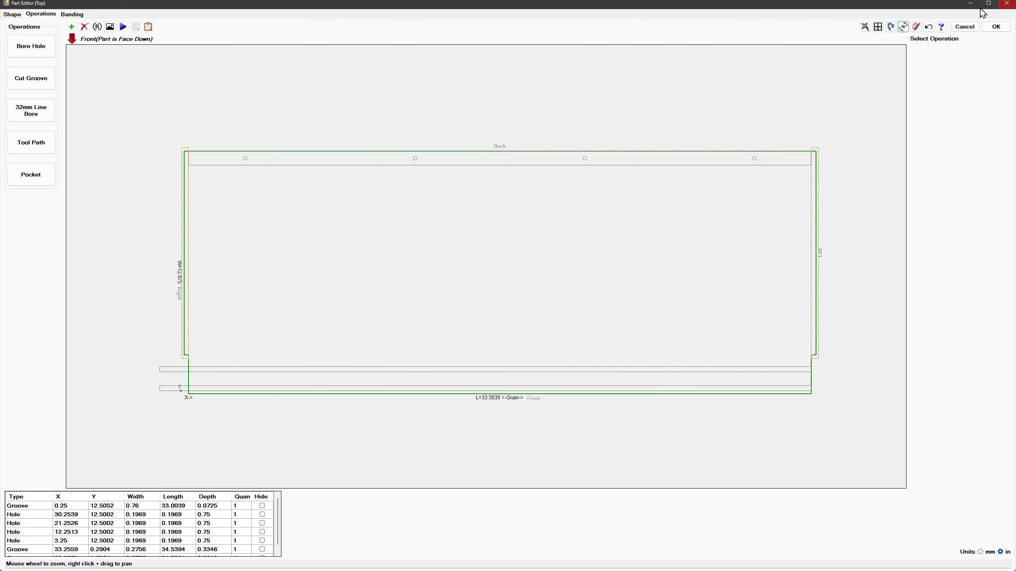
Step: Save and close the Top part's operations, accepting those outside the part, and return to the cabinet's interior layout
click(988, 26)
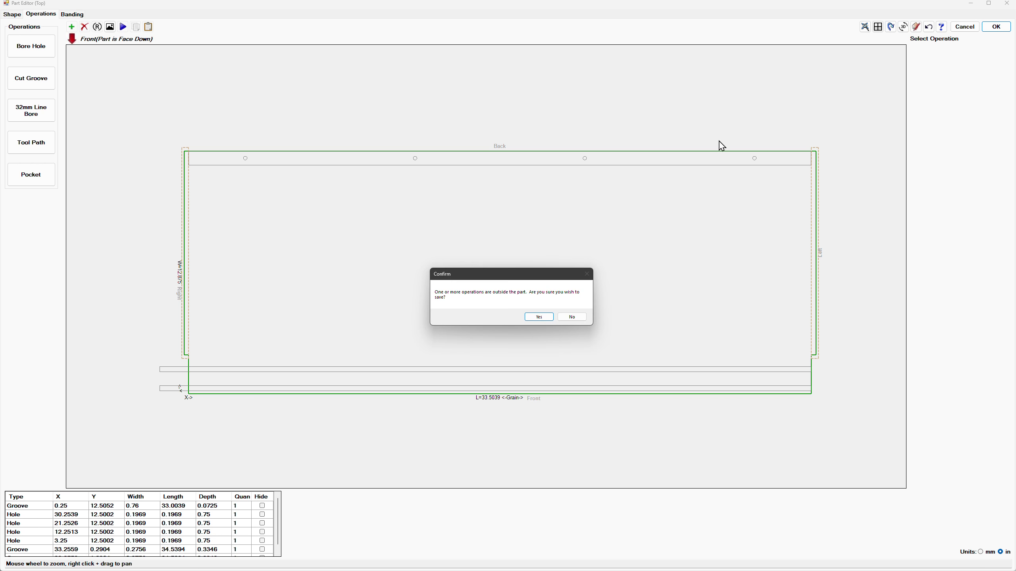
click(540, 316)
click(229, 97)
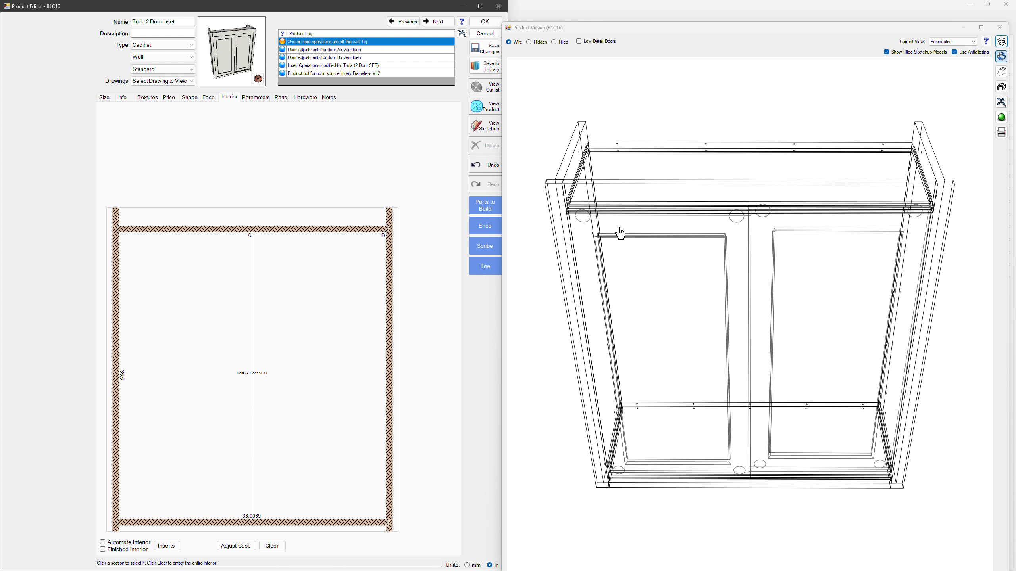
drag(616, 229, 620, 216)
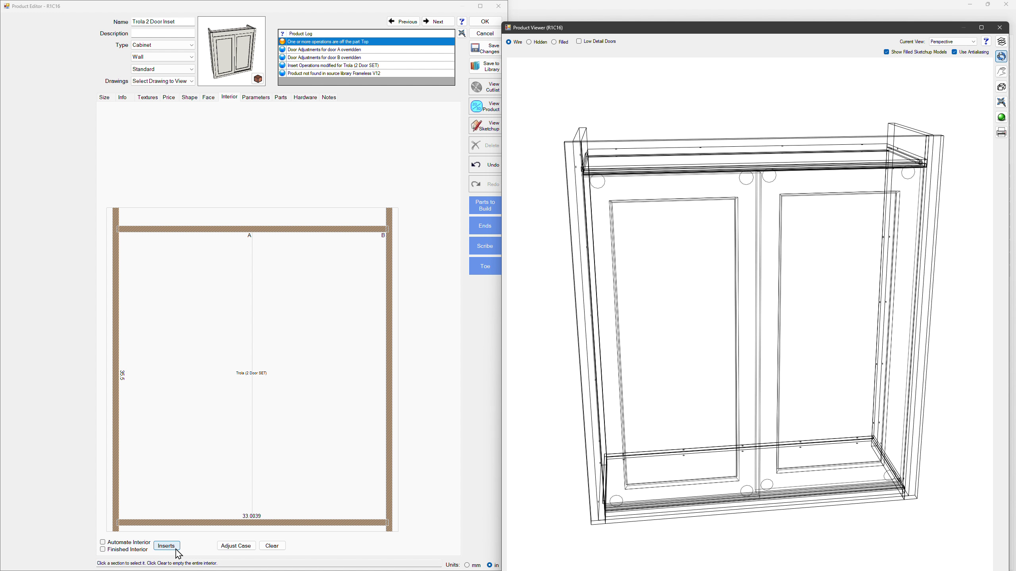
Step: Select the cabinet's interior opening and open the operations list of its Trola (2 Door SET) insert for editing
click(276, 425)
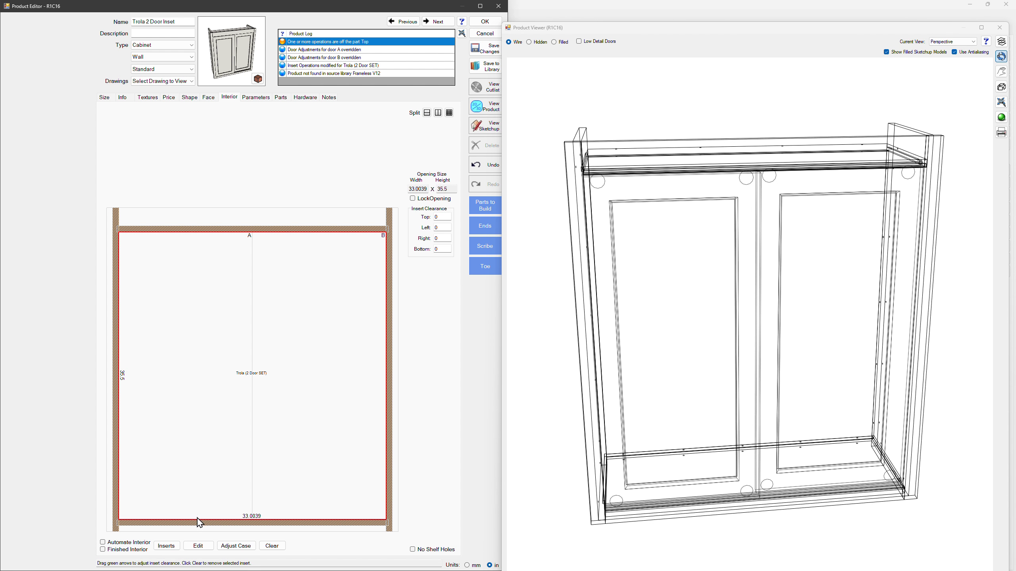
click(198, 545)
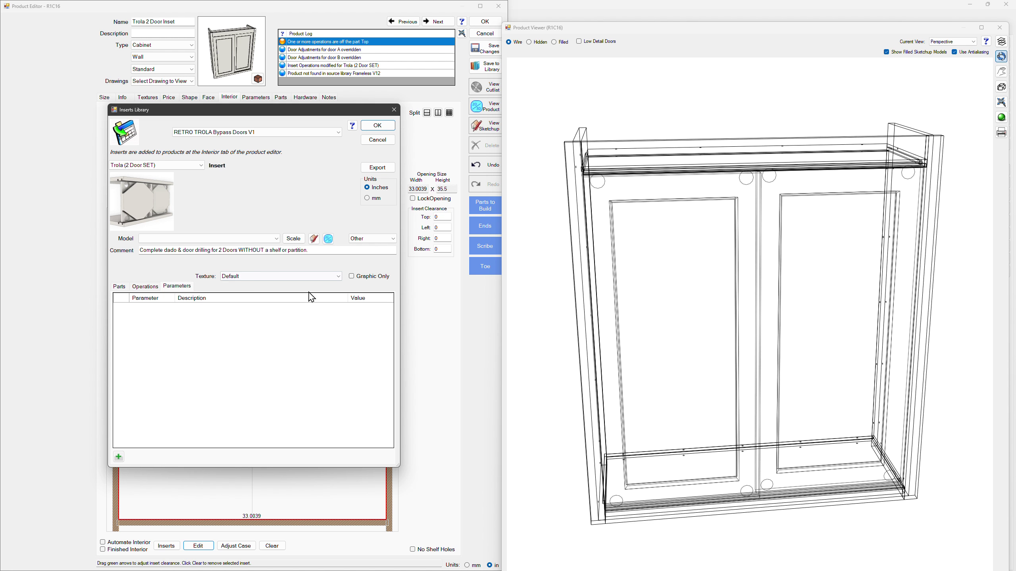
click(142, 287)
Step: Check the length formula of the insert's bottom dado with the 0.4154 inset and close its settings
click(144, 324)
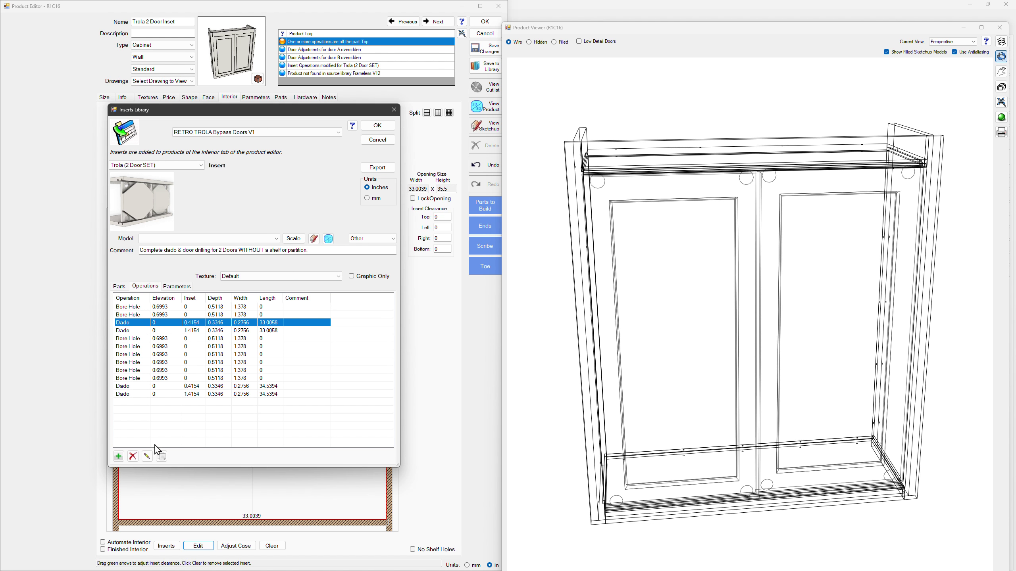
click(147, 457)
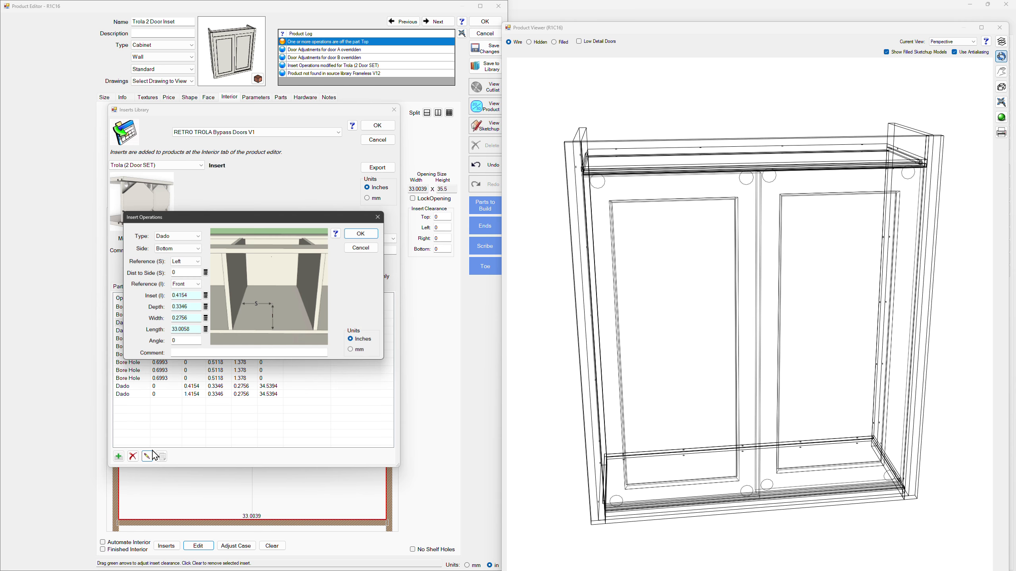
click(205, 330)
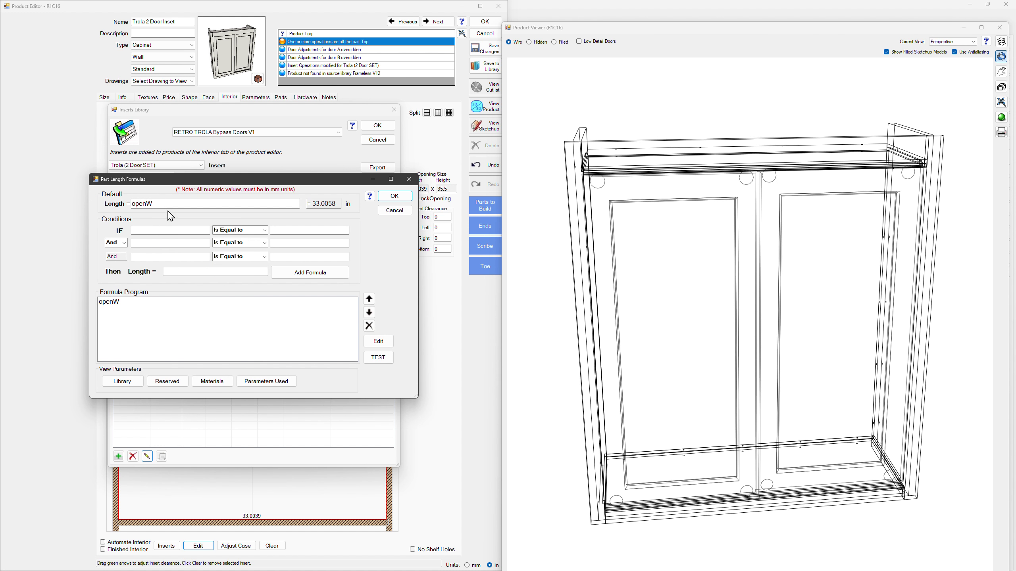
click(406, 200)
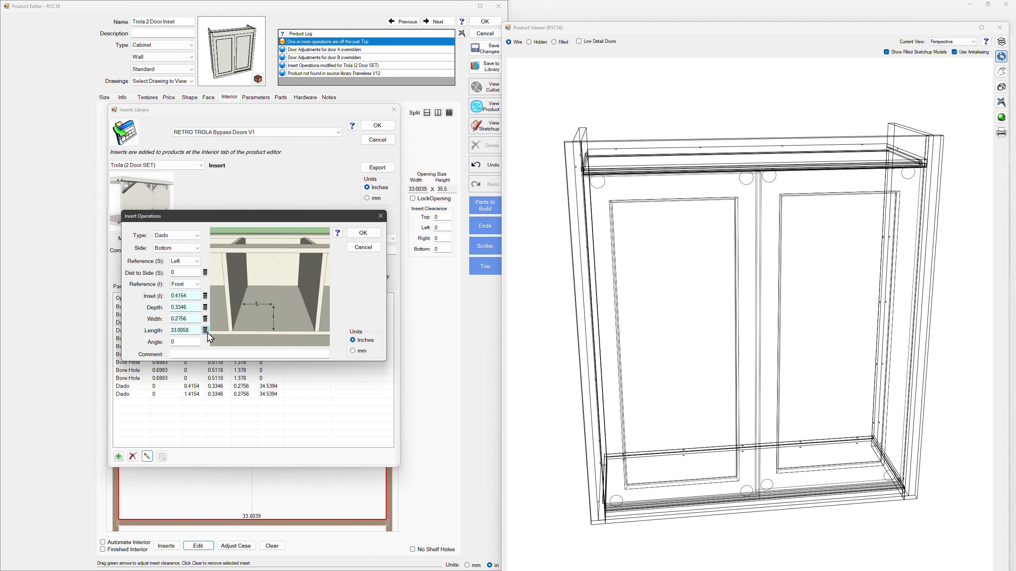
click(363, 233)
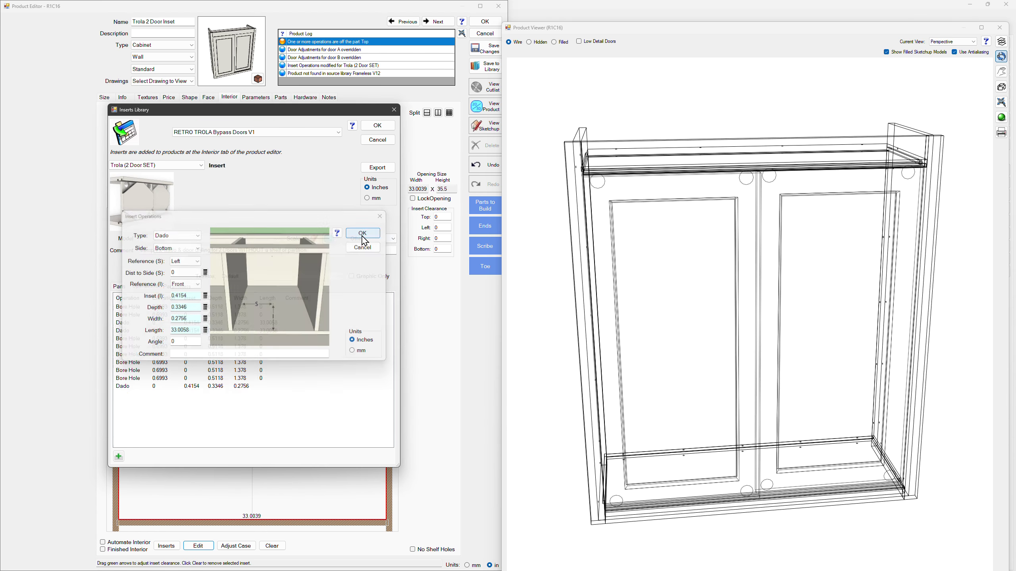
Step: Check the length formula of the insert's bottom dado with the 1.4154 inset and close its settings
click(178, 331)
click(147, 457)
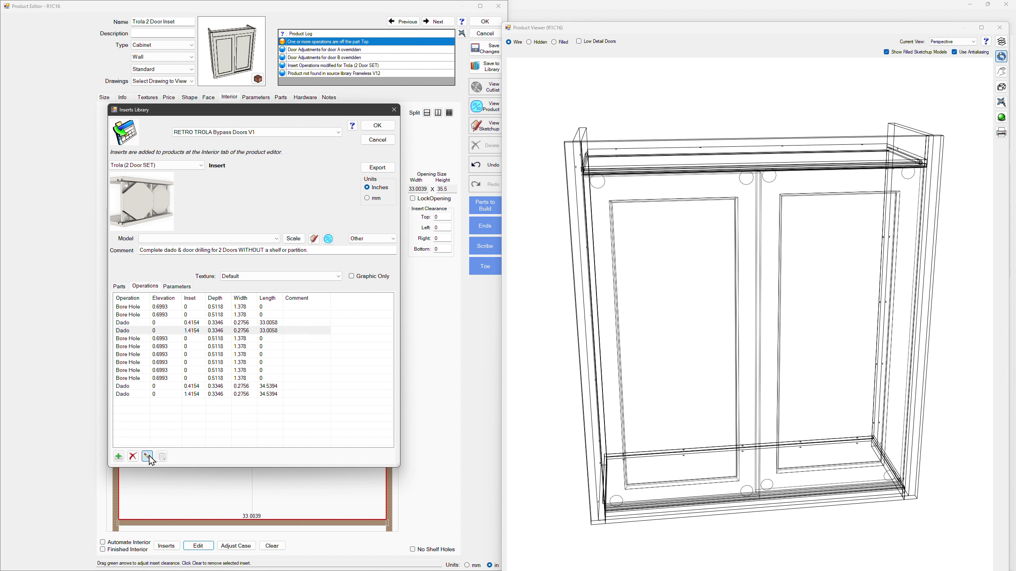
click(204, 330)
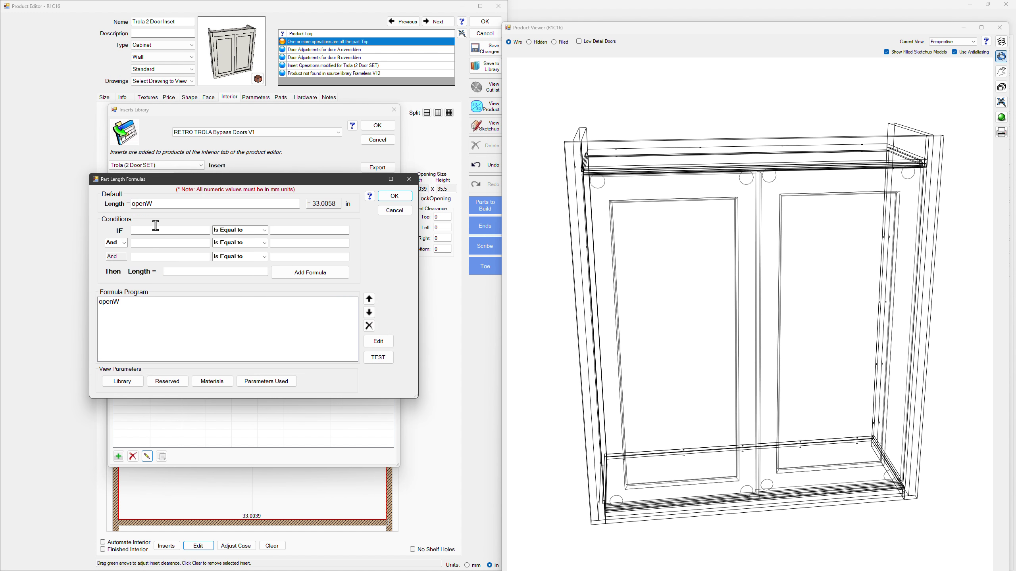
click(395, 196)
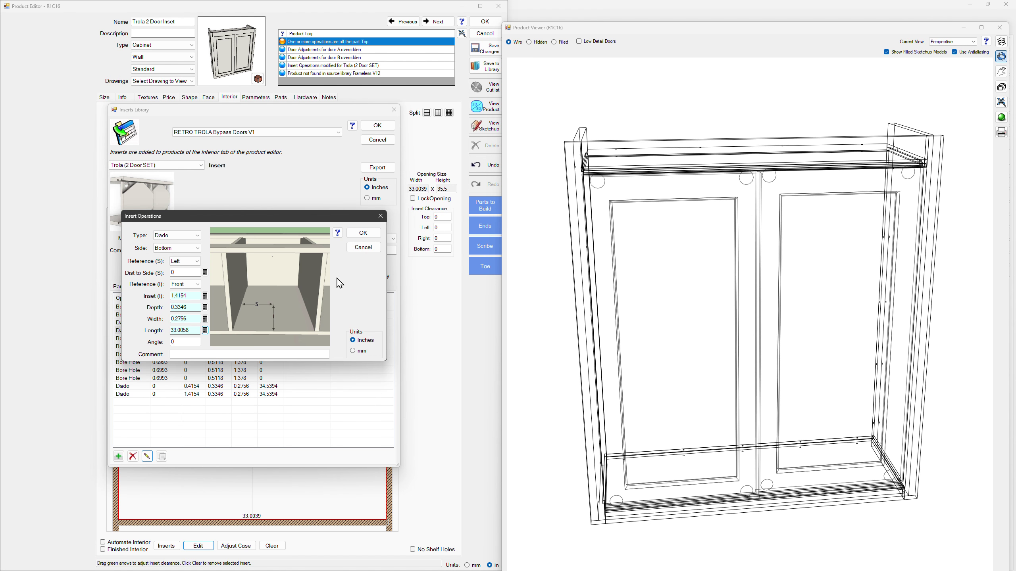
click(362, 233)
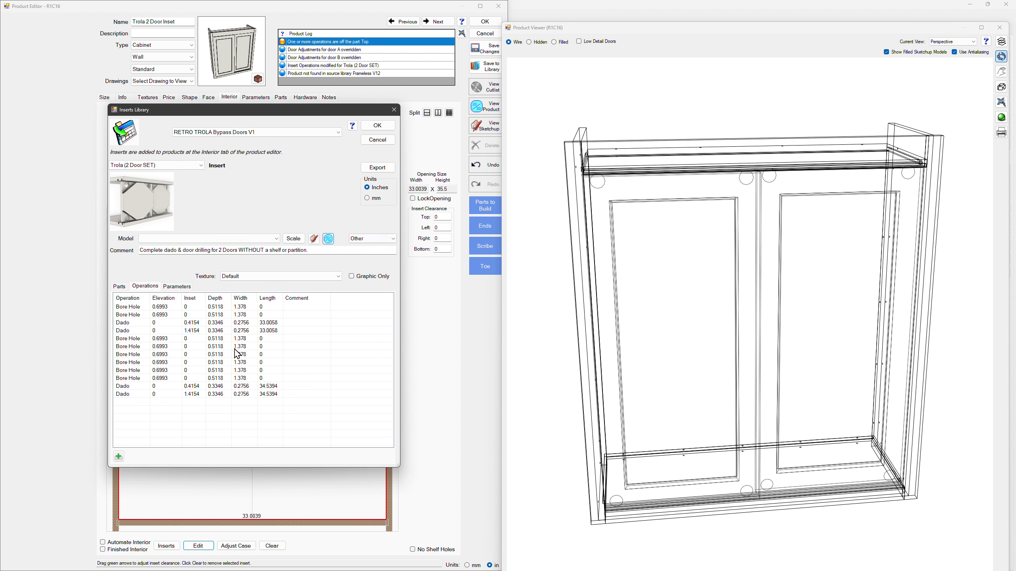
Step: Set the length formula of the insert's top dado with the 0.4154 inset to openW, test it and save the operation
click(152, 390)
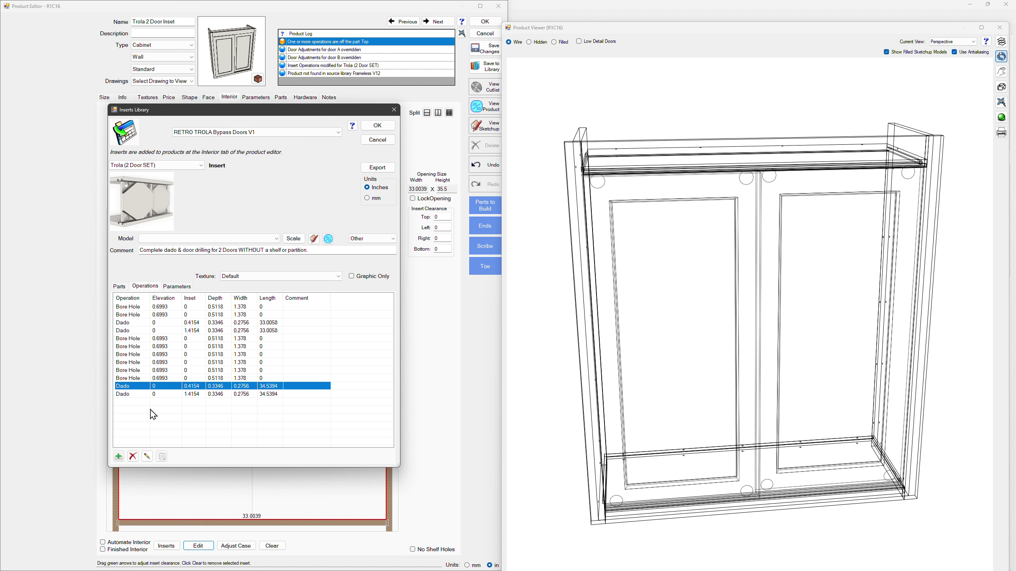
click(148, 456)
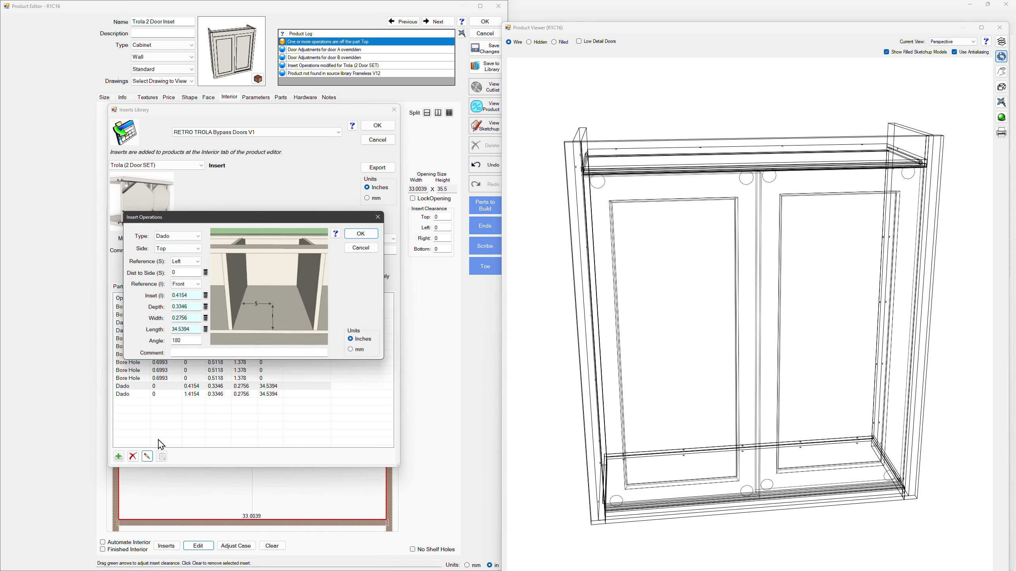
click(205, 331)
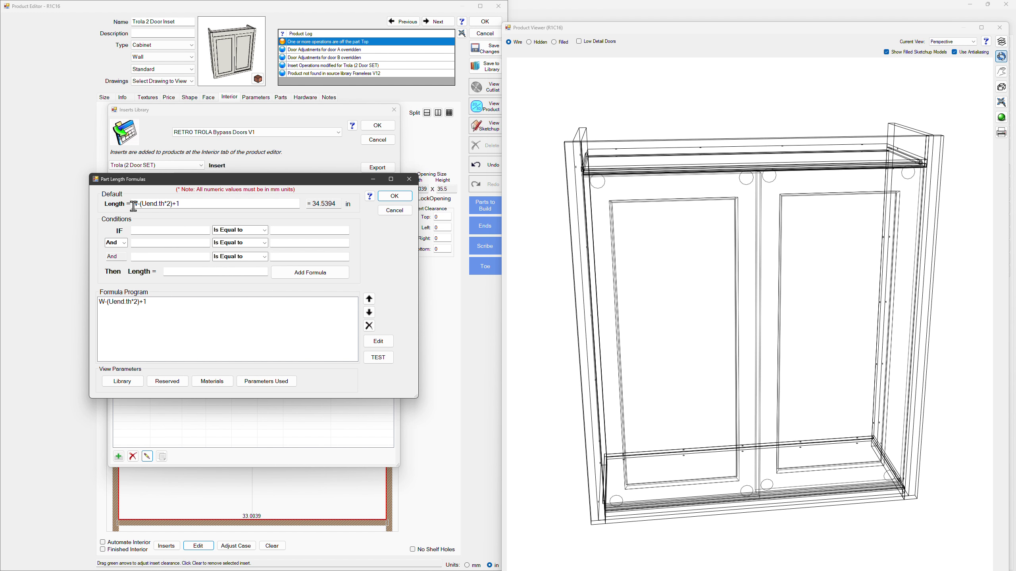
drag(203, 203, 110, 206)
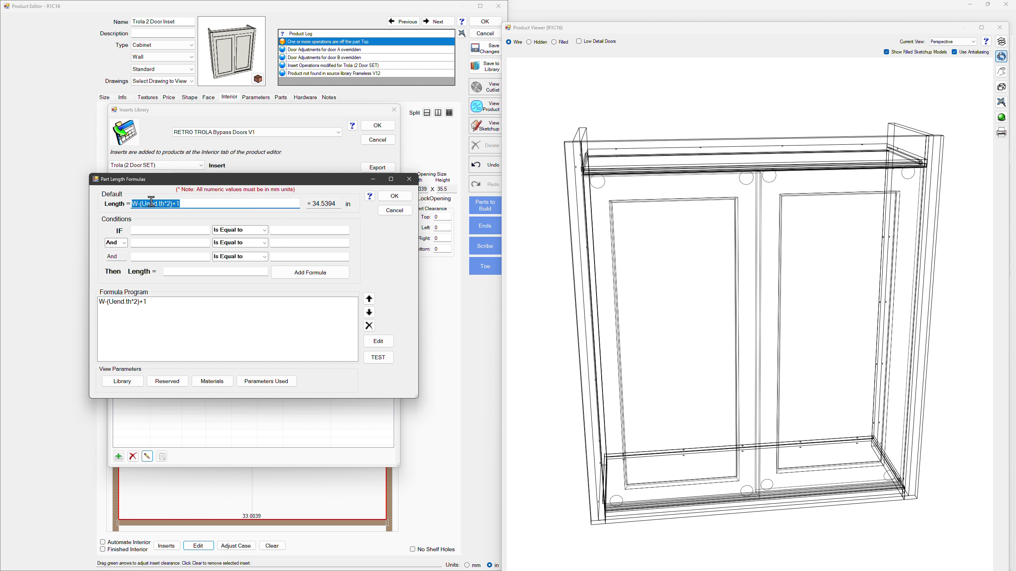
text(openW)
click(388, 356)
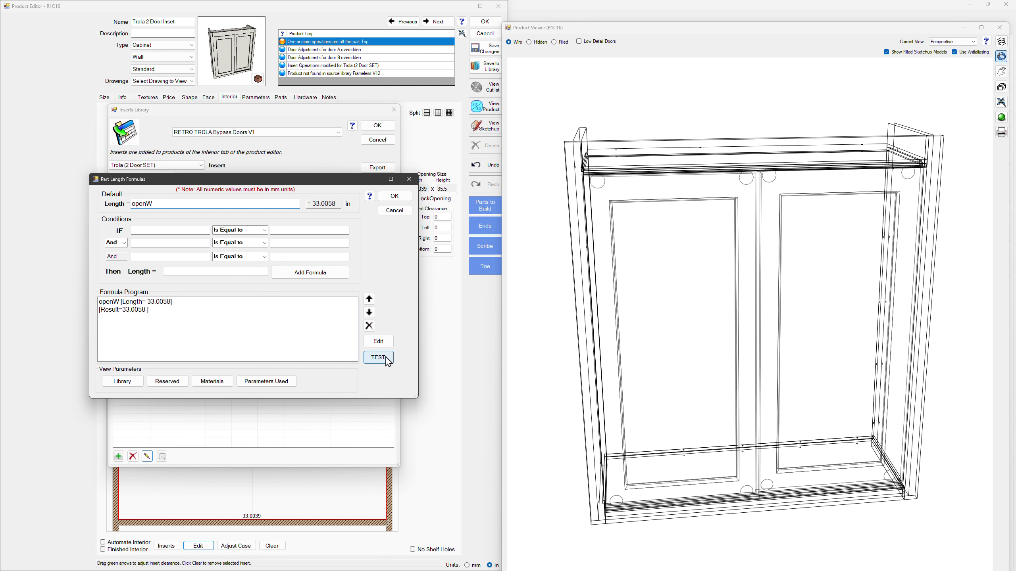
click(394, 195)
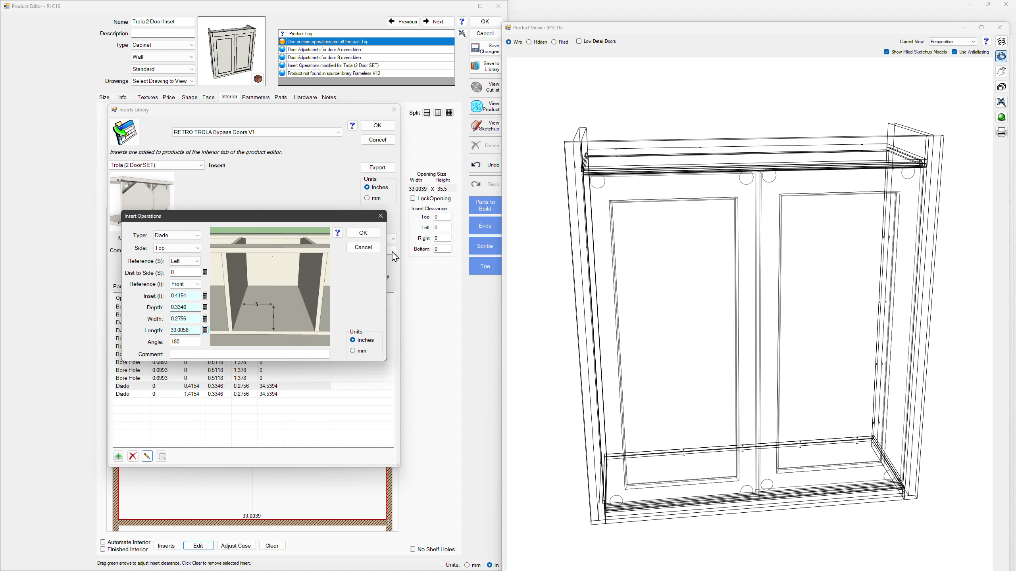
click(375, 234)
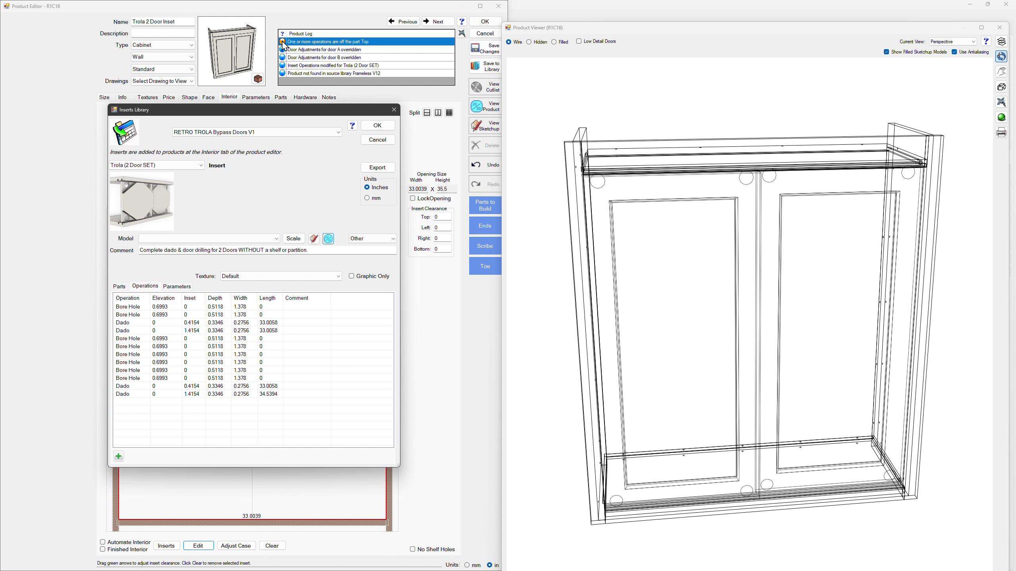
Step: Set the length formula of the top dado with the 1.4154 inset to openW and save the edited insert
click(167, 396)
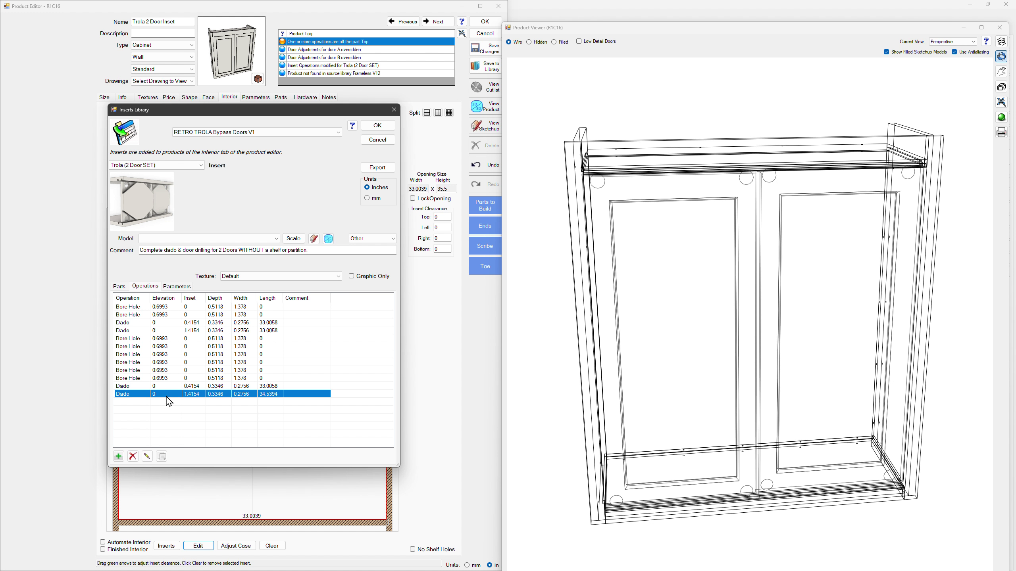
click(147, 456)
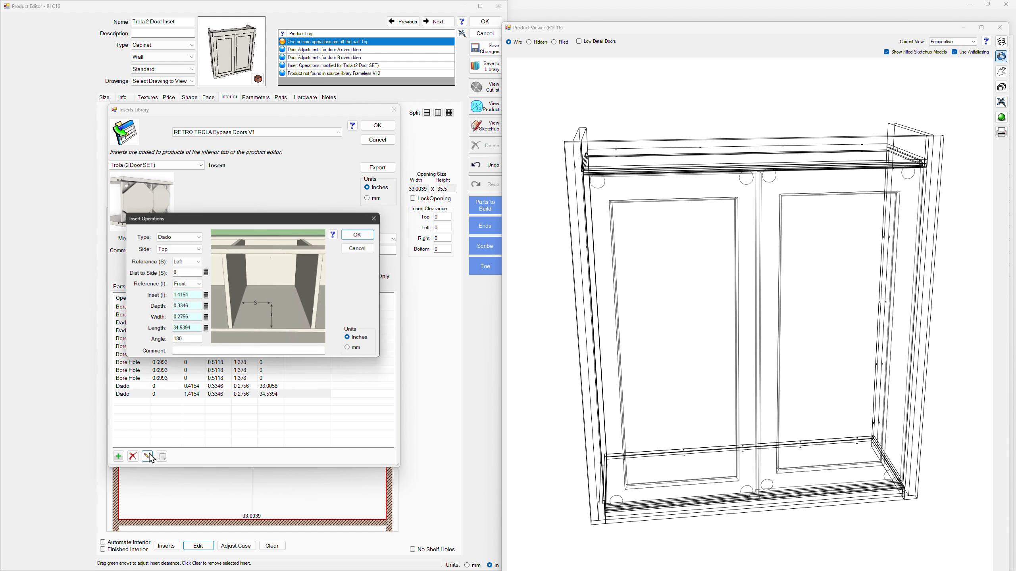
click(207, 332)
drag(183, 205, 87, 211)
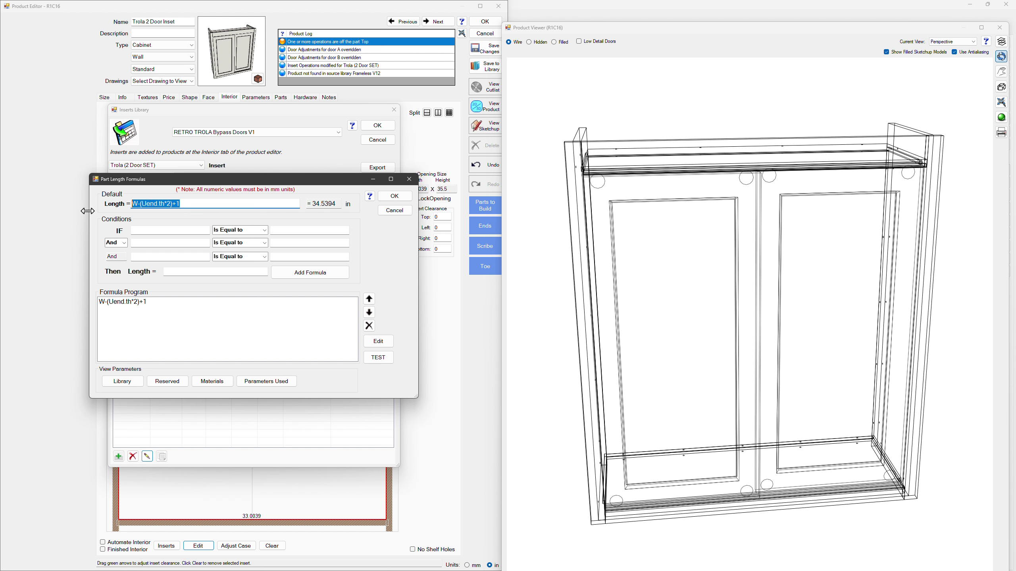
text(openW)
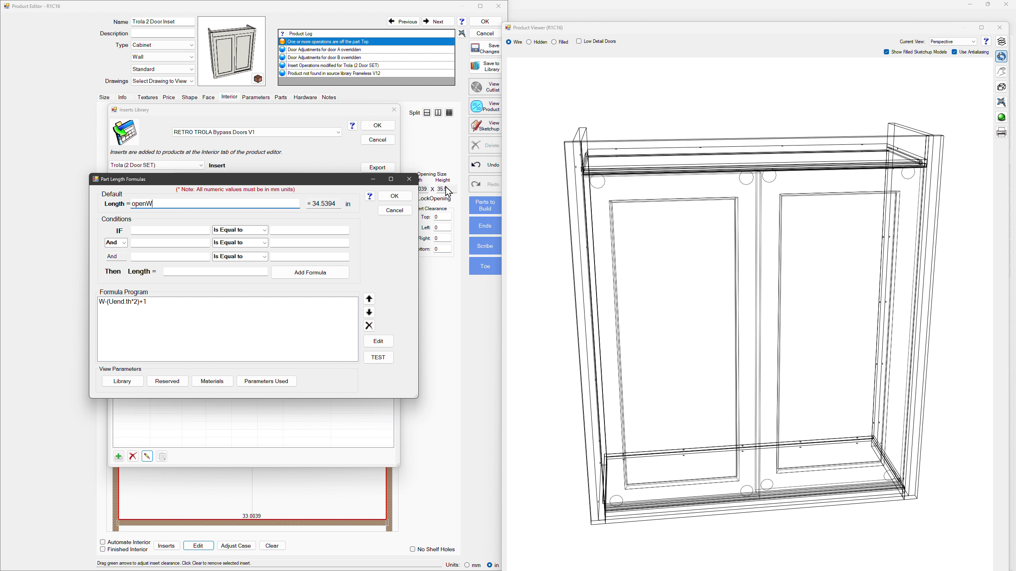
click(394, 195)
click(379, 233)
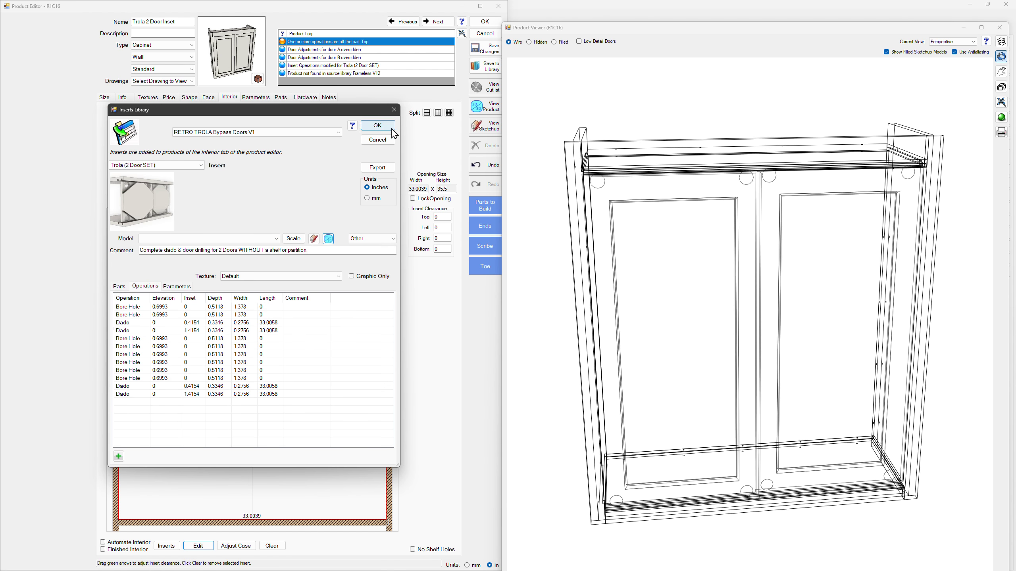
click(388, 126)
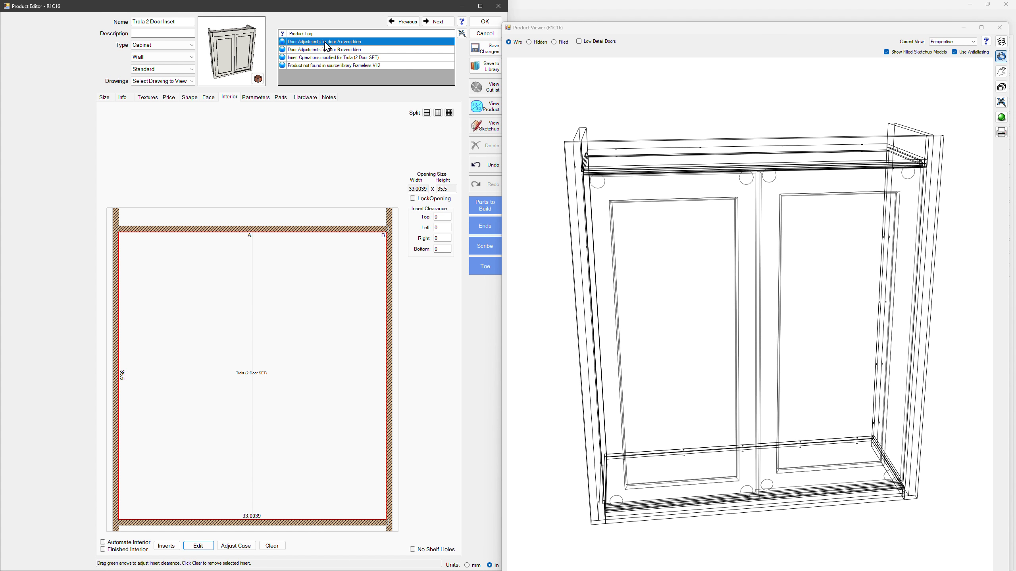
Step: Reopen the Top part's operations from the parts list to check the extents of the two front grooves
click(283, 98)
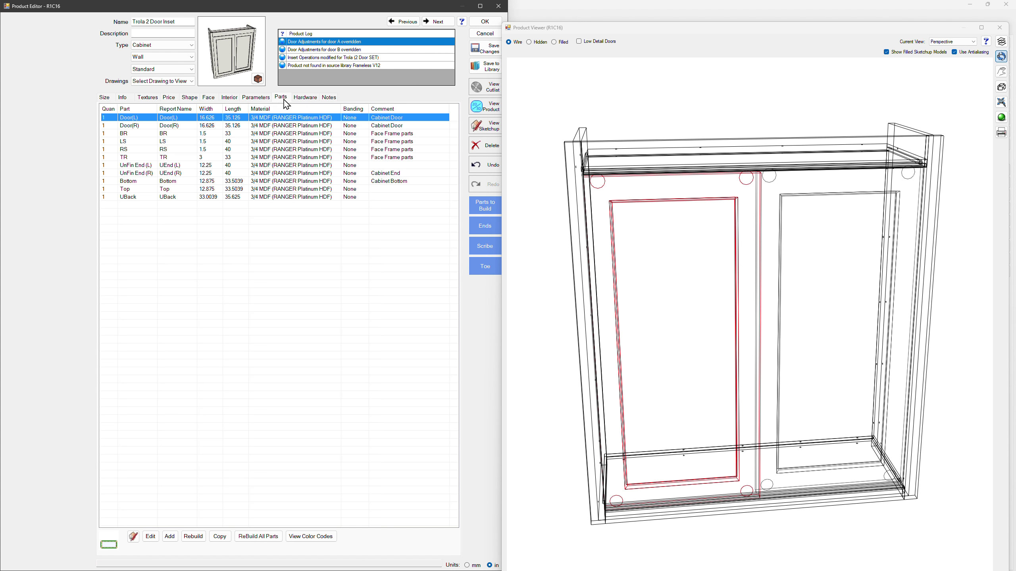
click(191, 190)
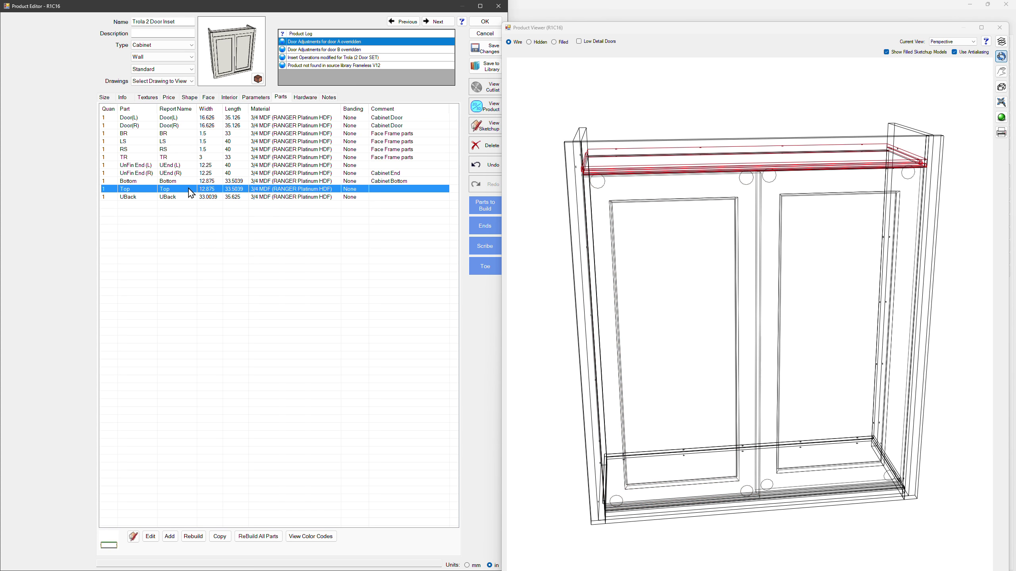
click(150, 536)
click(202, 288)
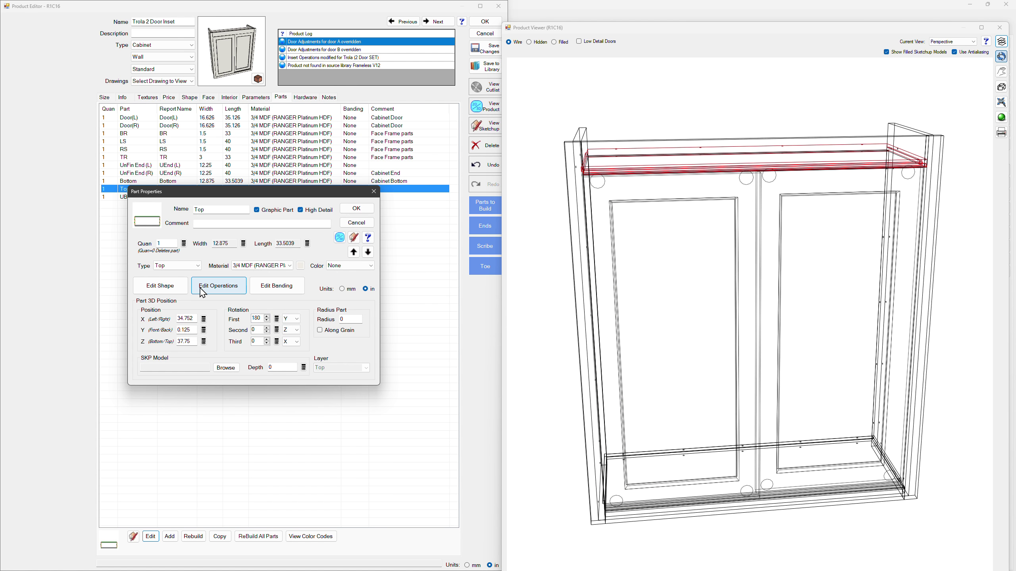
scroll(305, 298, down, 1)
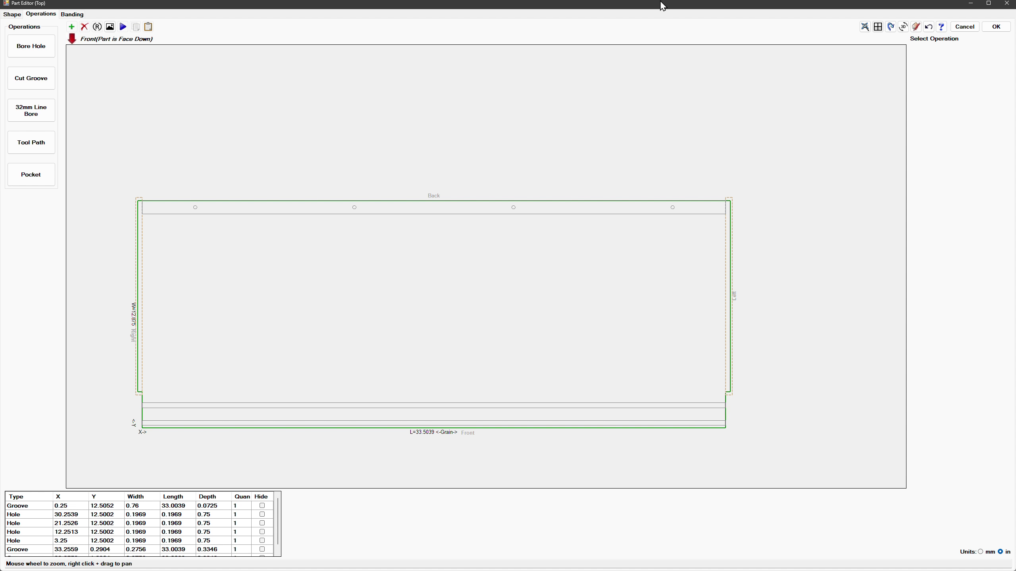
Step: Inspect the Top part's front grooves from its end in an enlarged 3D view, and leave the part editor without saving
click(903, 27)
click(588, 196)
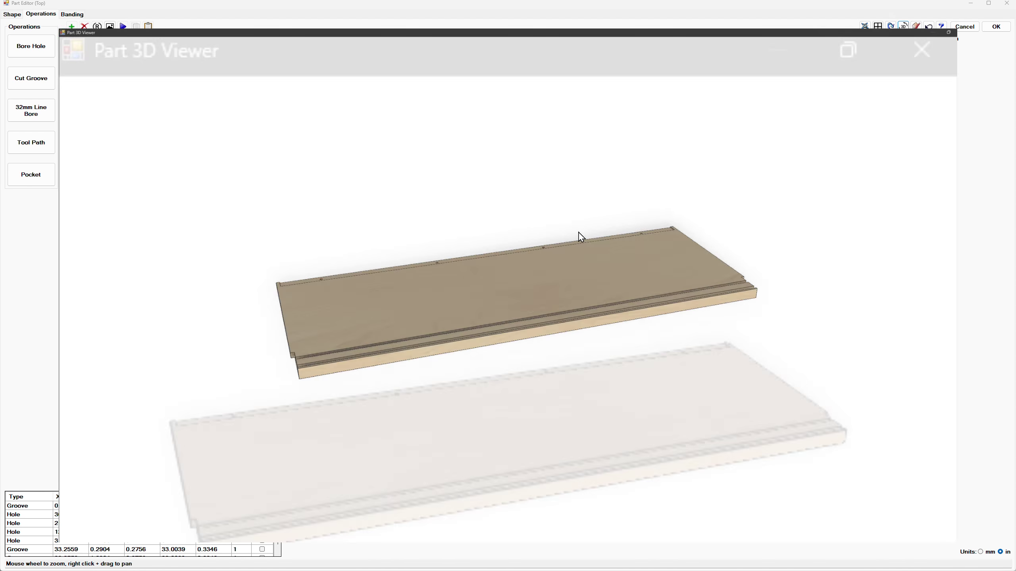
mouse_move(576, 242)
mouse_down()
mouse_move(604, 233)
mouse_move(789, 99)
mouse_up()
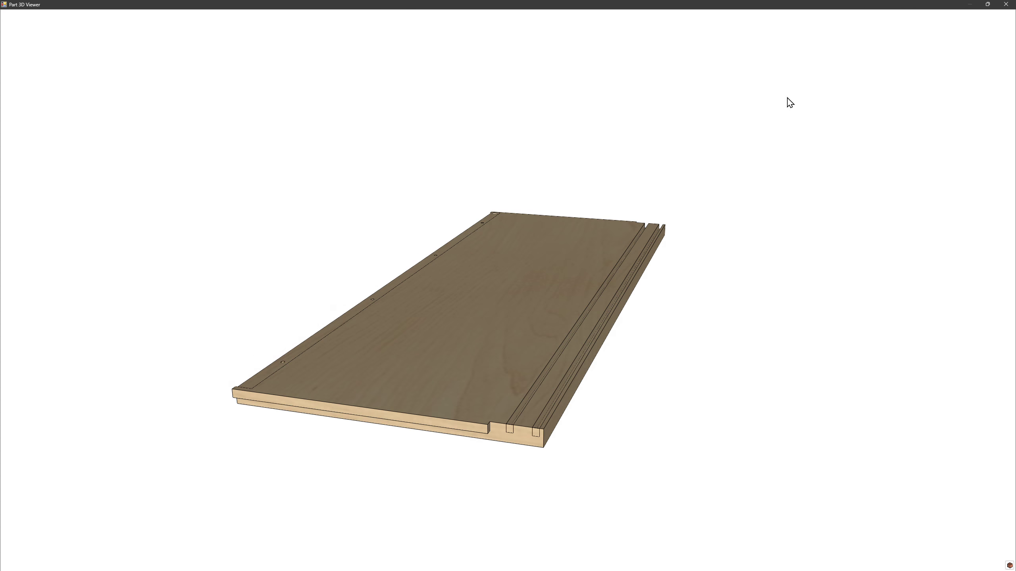
click(1006, 4)
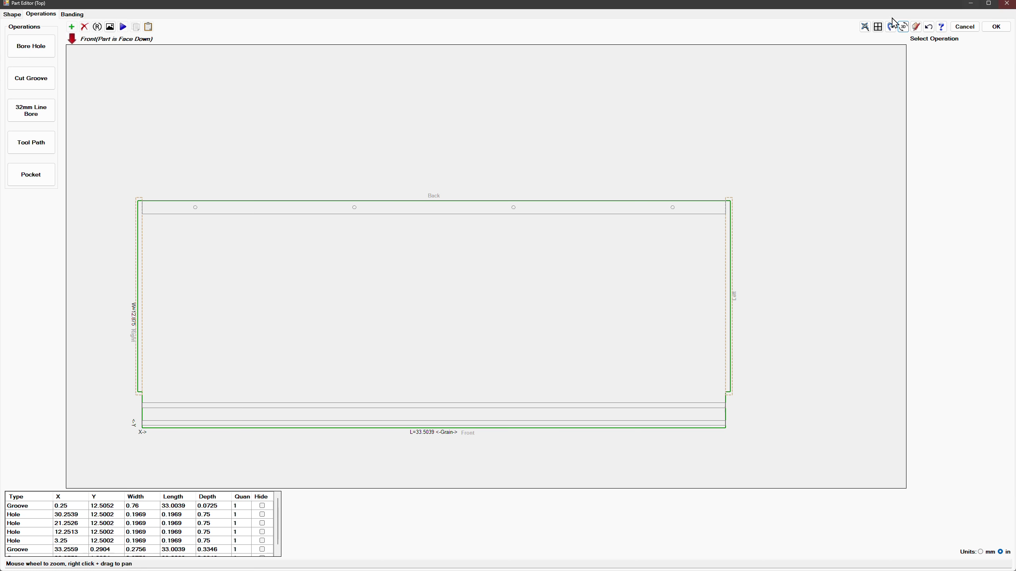
click(964, 26)
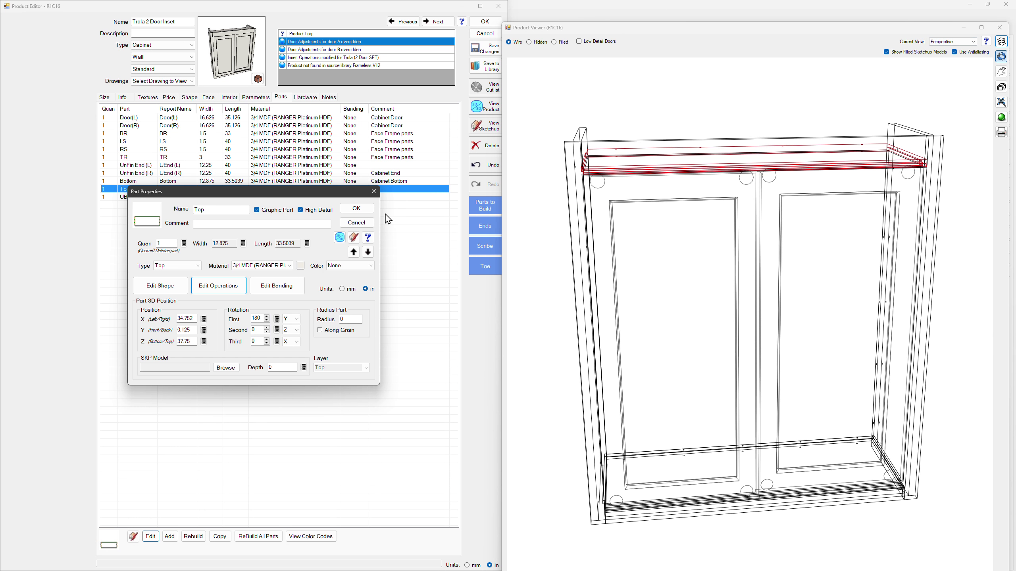
Step: Replace the cabinet's interior insert with Trola (Dados_OpenW) T&B from the RETRO TROLA Bypass Doors library and return to the wall elevation
click(351, 223)
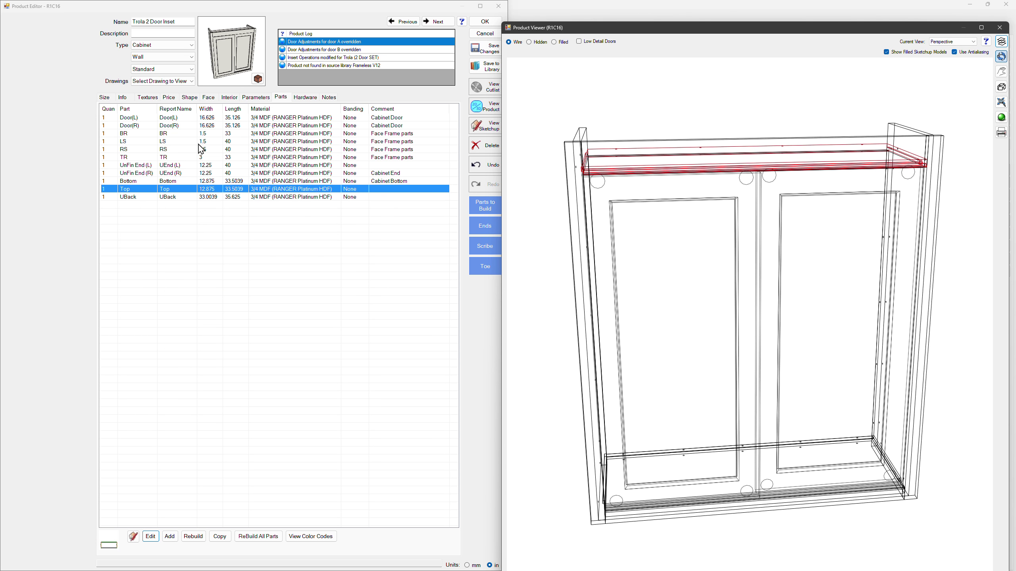
click(230, 98)
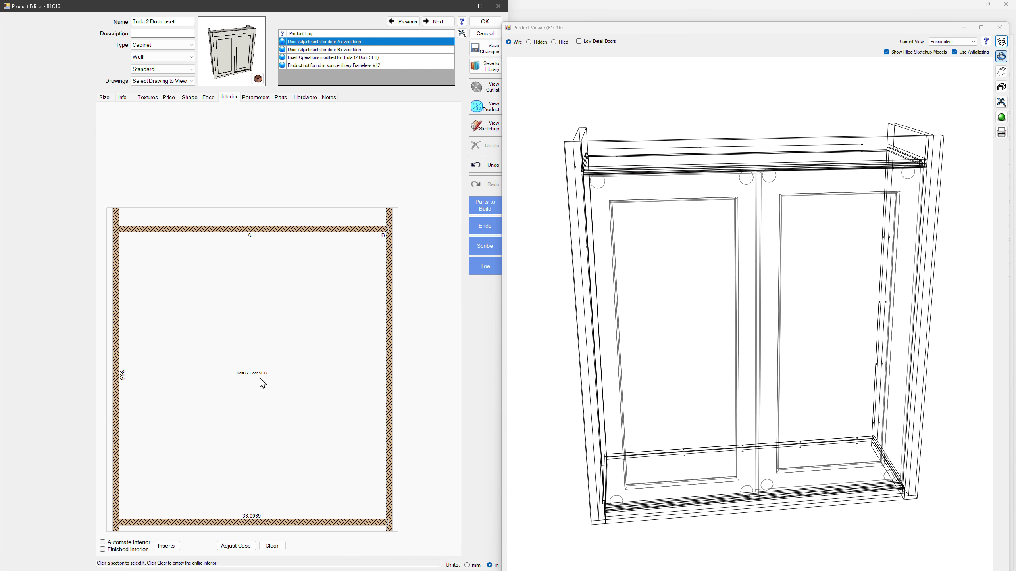
click(167, 545)
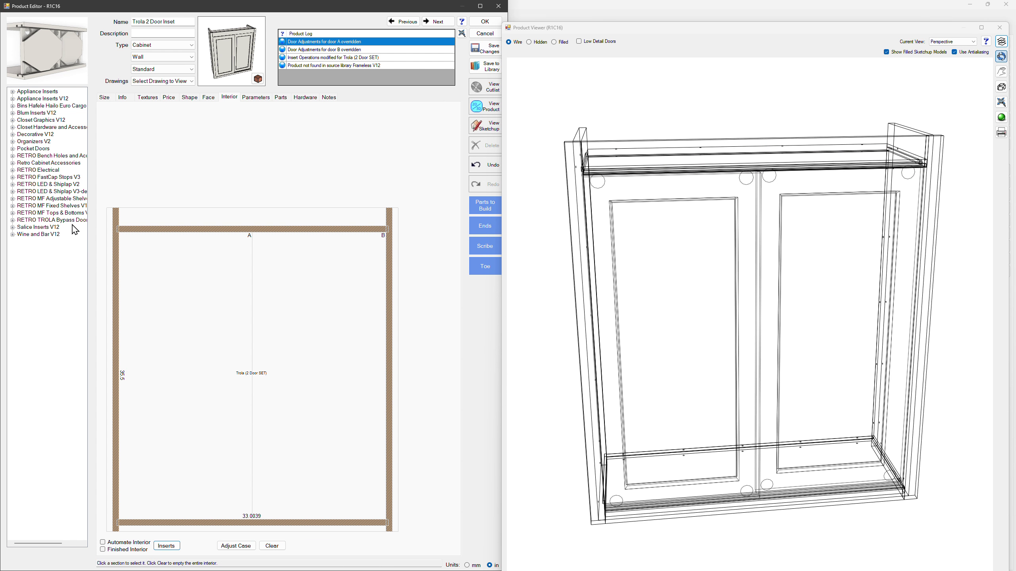
double_click(59, 220)
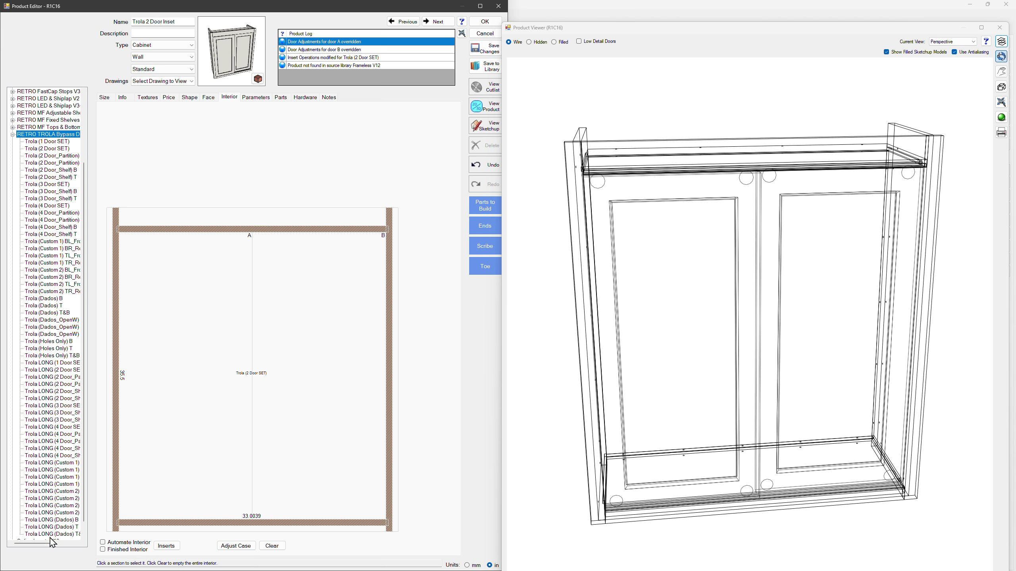
drag(52, 544, 58, 546)
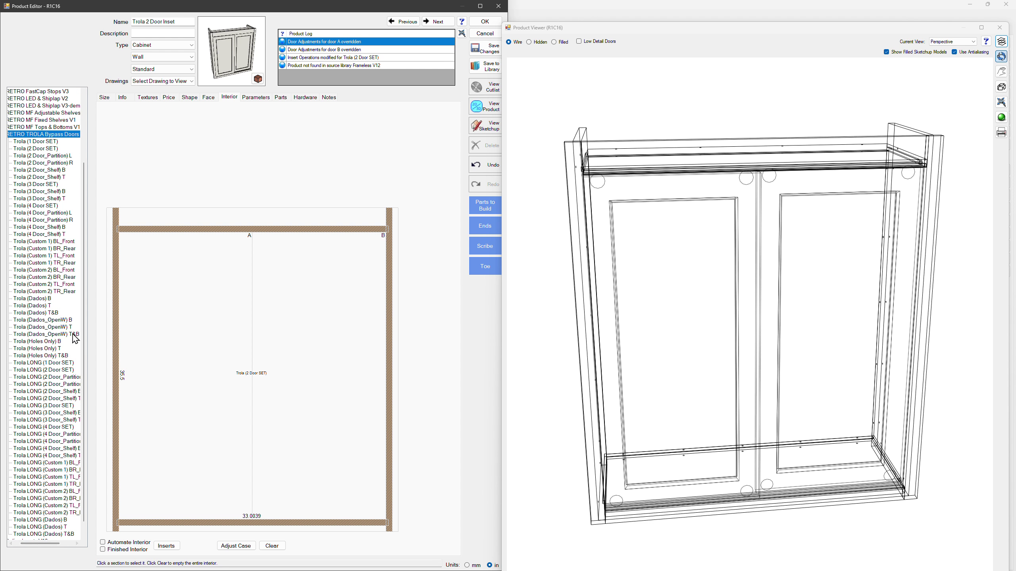
click(66, 334)
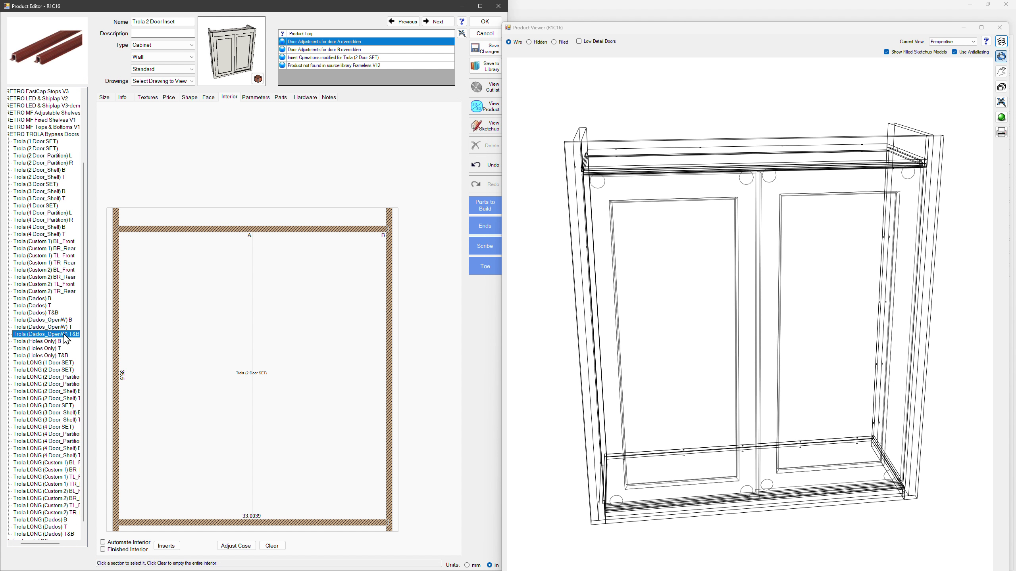
drag(59, 340, 252, 422)
scroll(737, 276, down, 2)
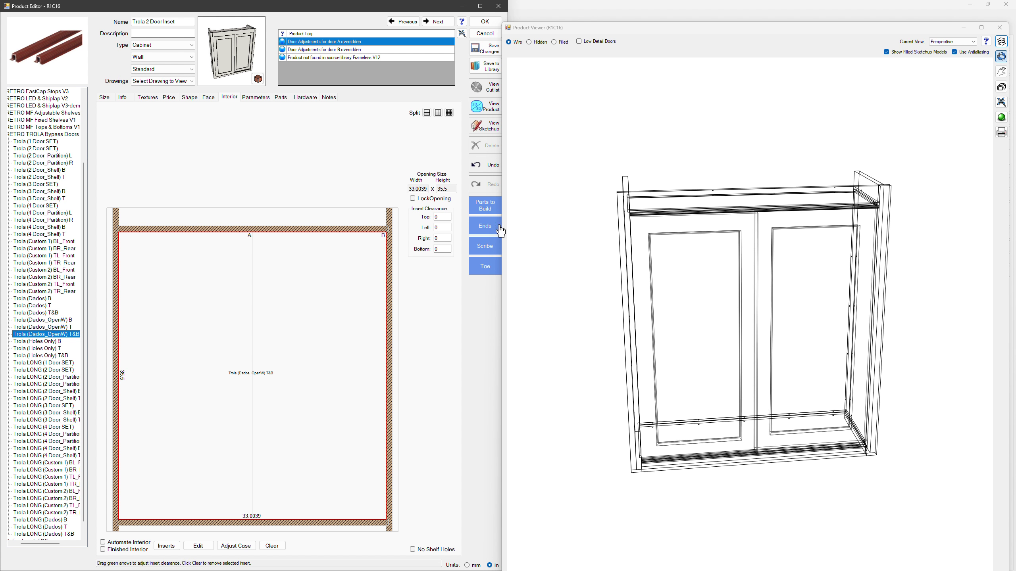
drag(783, 244, 791, 268)
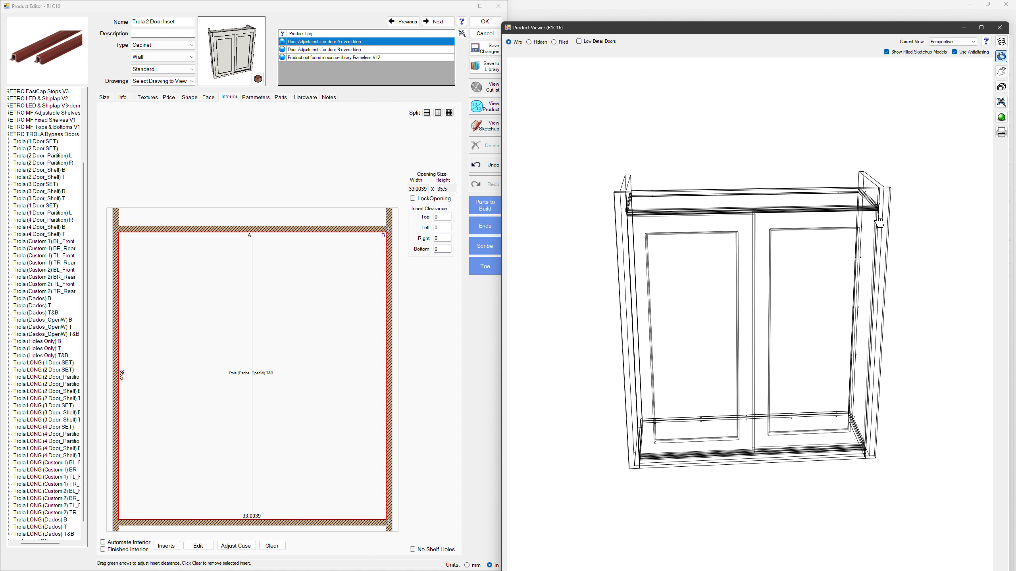
click(496, 249)
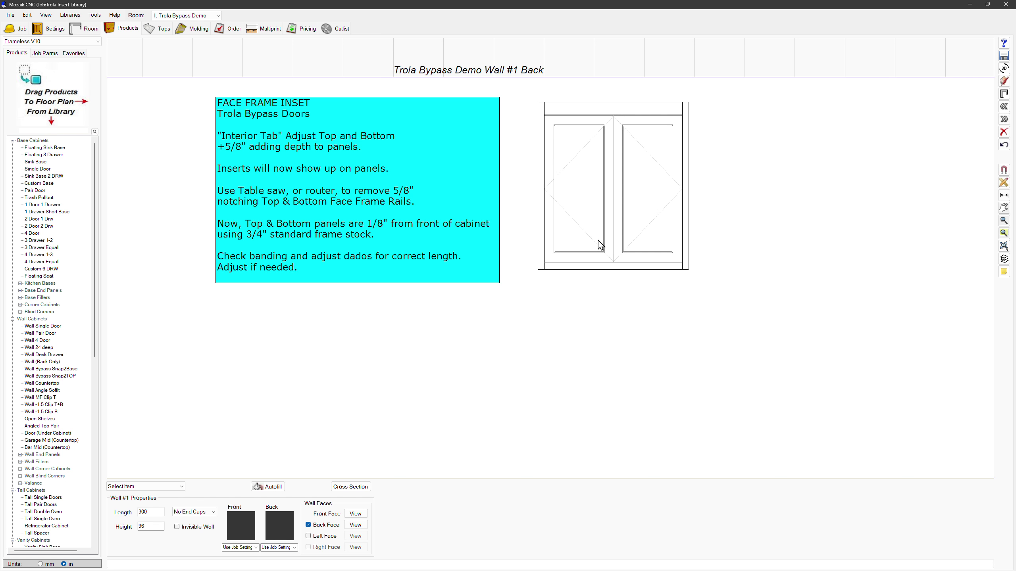
Step: Review the product properties of the Trola 2 Door Inset cabinet on the wall to check its source library
click(643, 208)
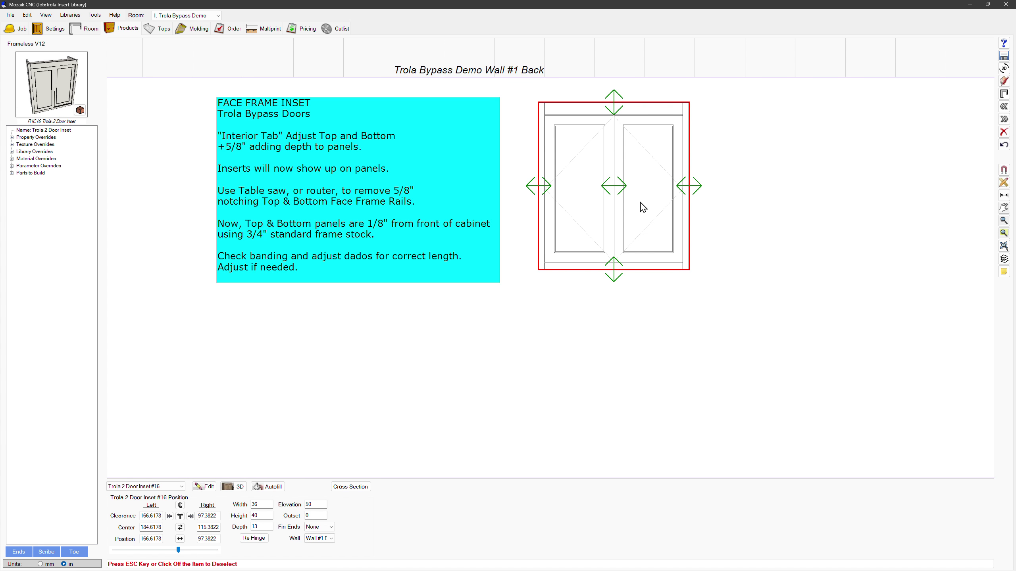
right_click(645, 208)
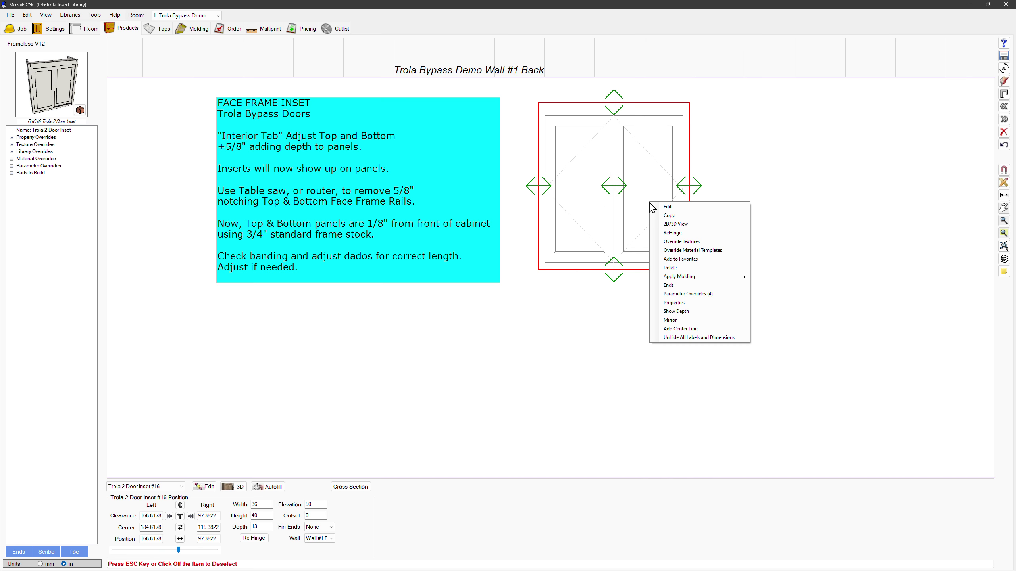
click(681, 305)
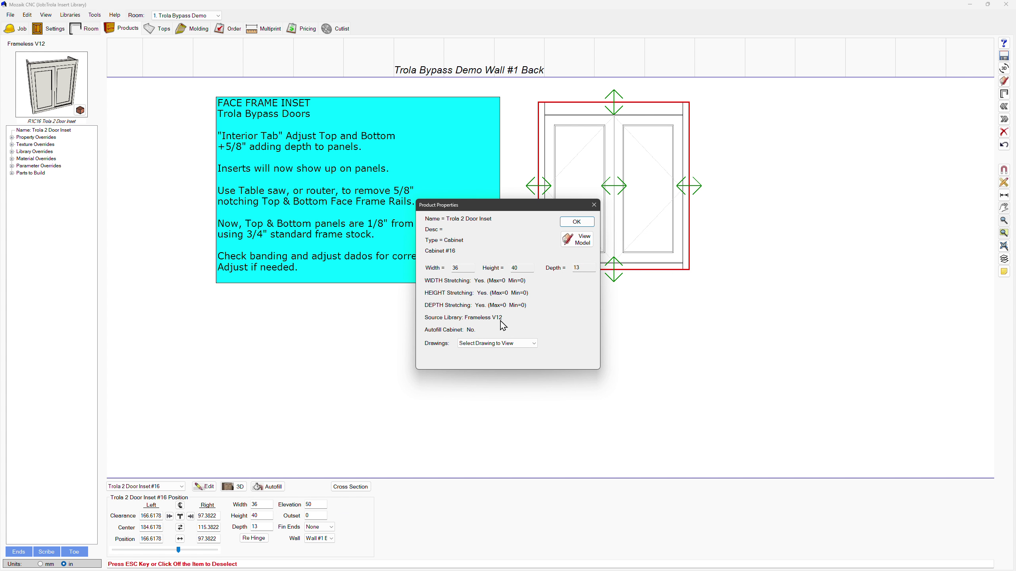
click(577, 222)
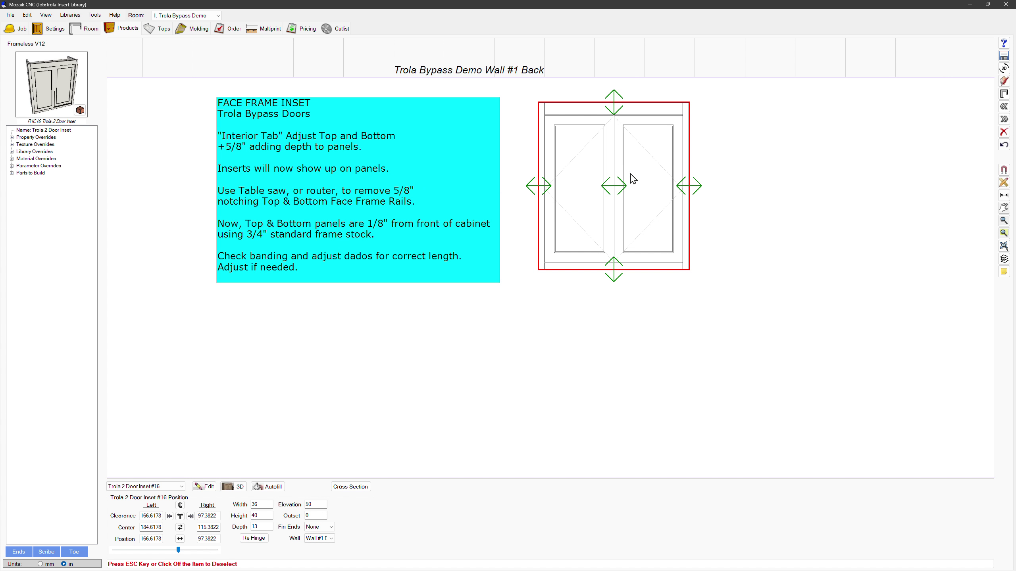
Step: Reopen the cabinet for editing and compare its BandTemp edge assignment override with the library parameter in the Other category
double_click(640, 227)
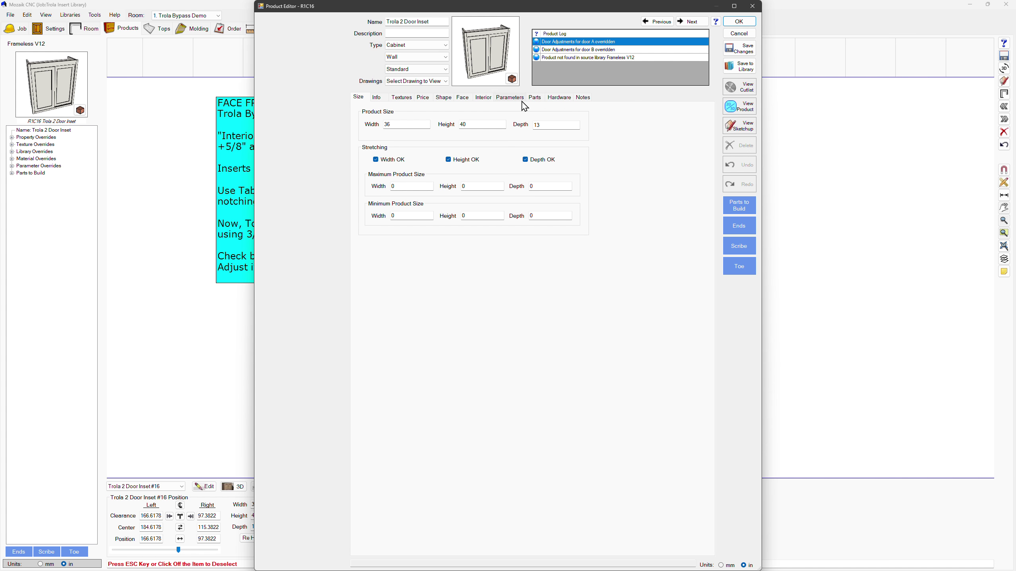
click(514, 101)
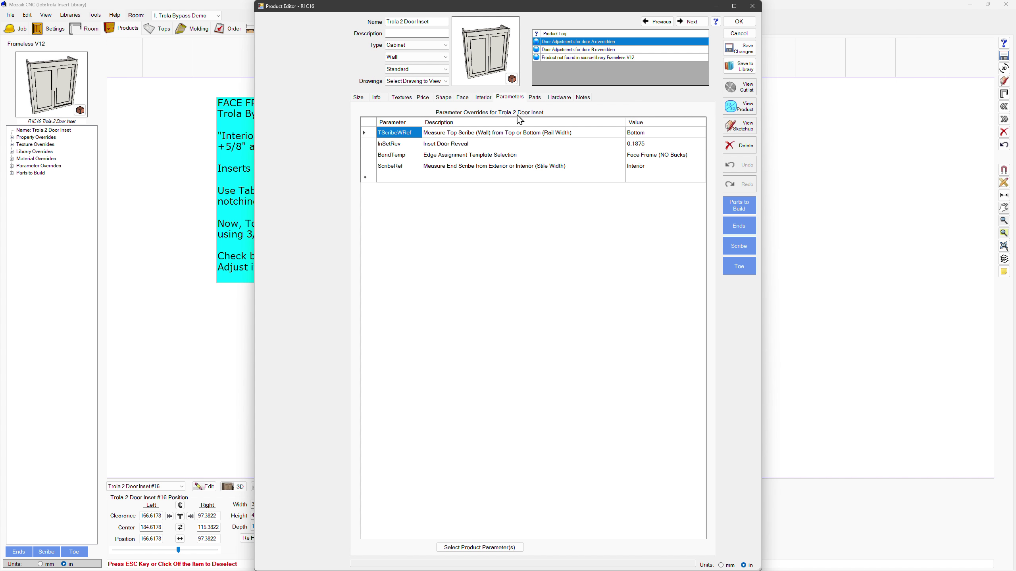
click(418, 159)
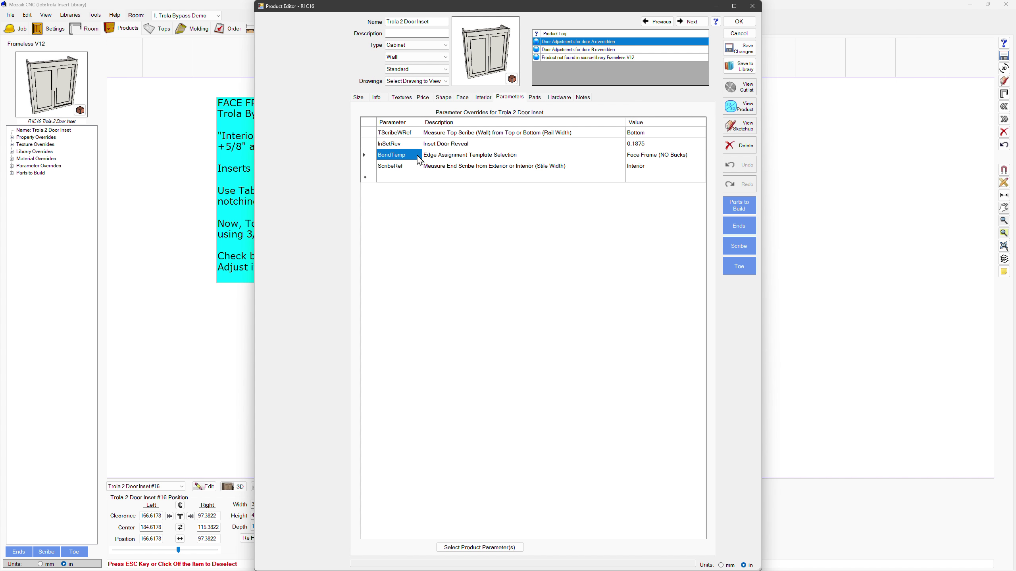
click(479, 547)
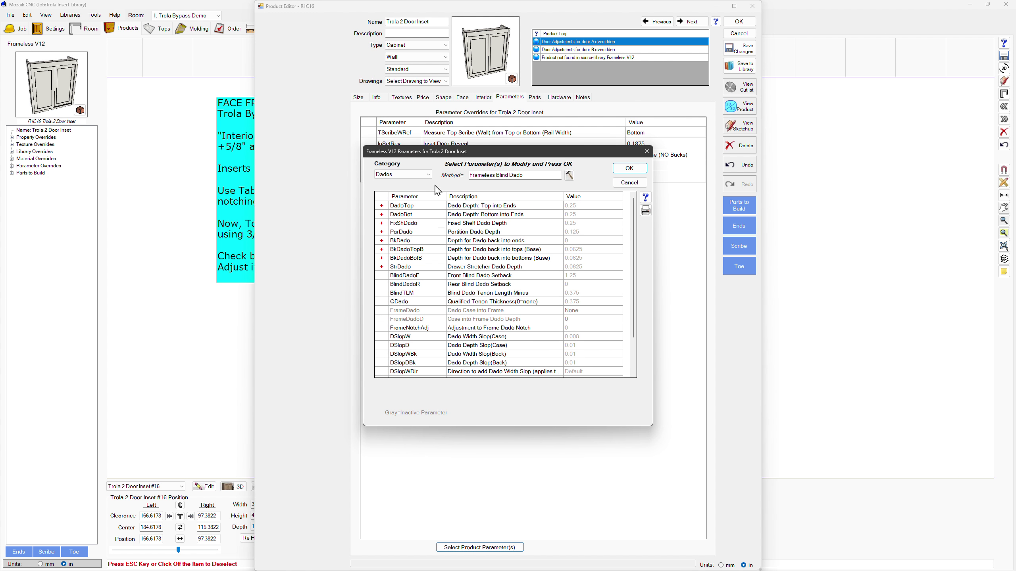
click(416, 215)
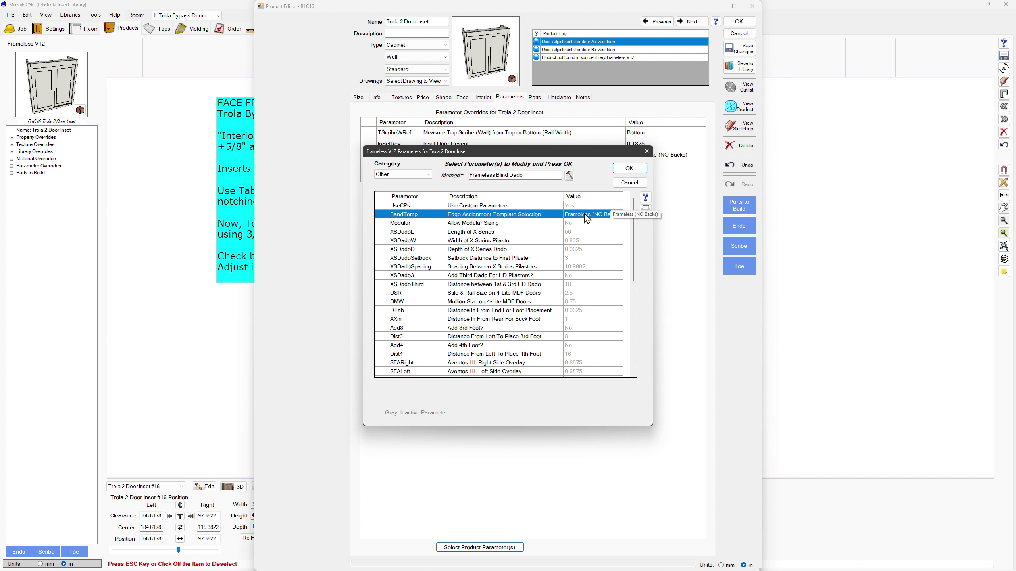
click(628, 169)
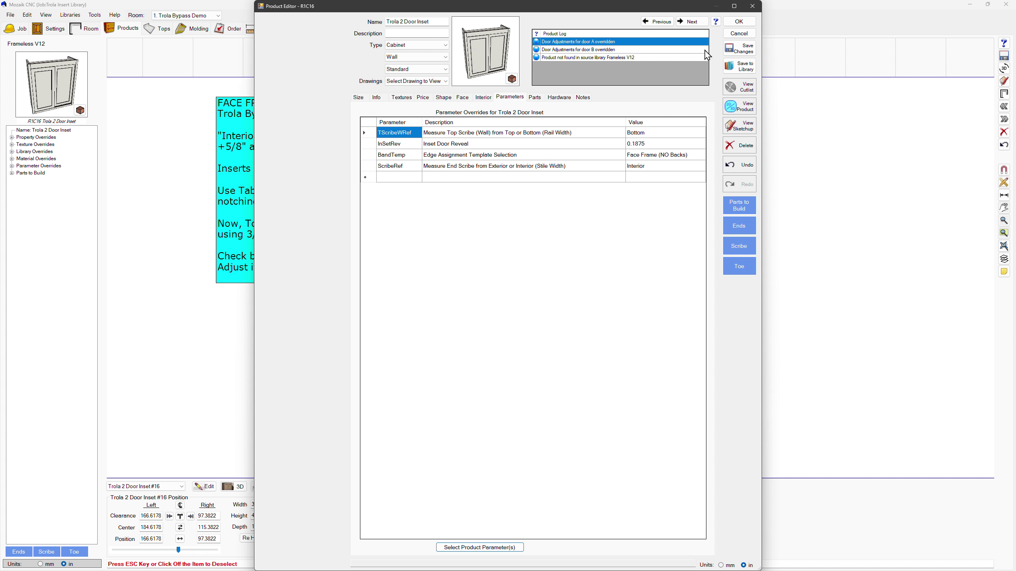
Step: Show the cabinet's face layout to check its face style and frame sizes
click(463, 99)
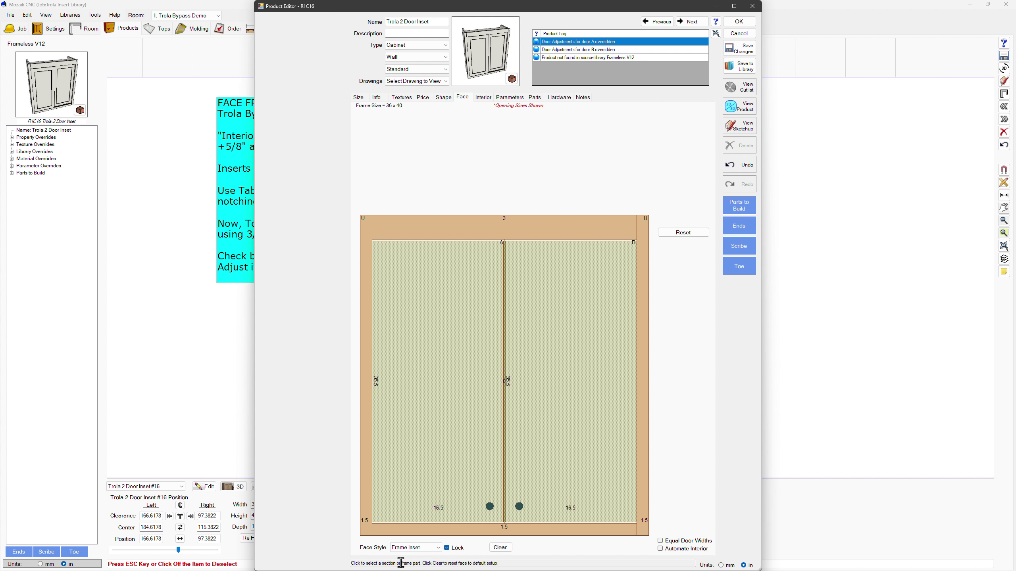